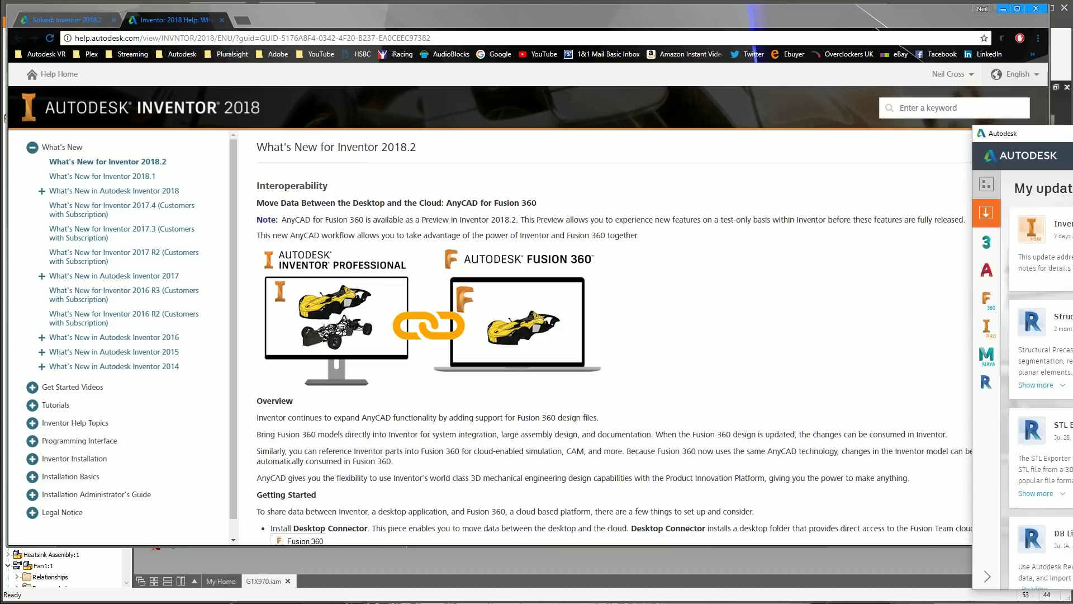
Move the Autodesk 'My updates' panel off the help page, then highlight and deselect the Interoperability heading
drag(1070, 135, 1072, 168)
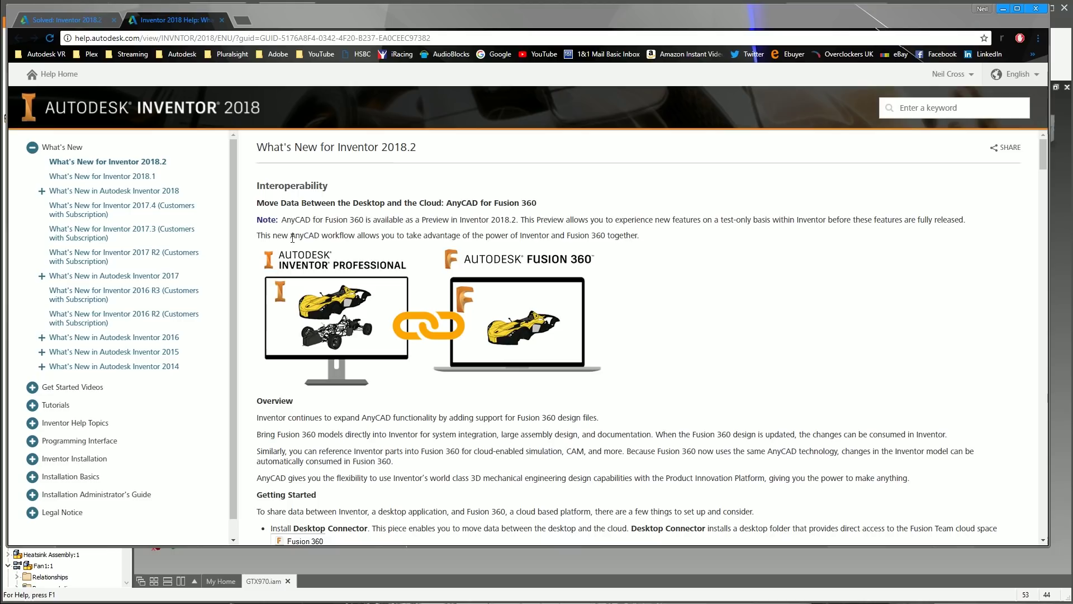
drag(257, 186, 337, 179)
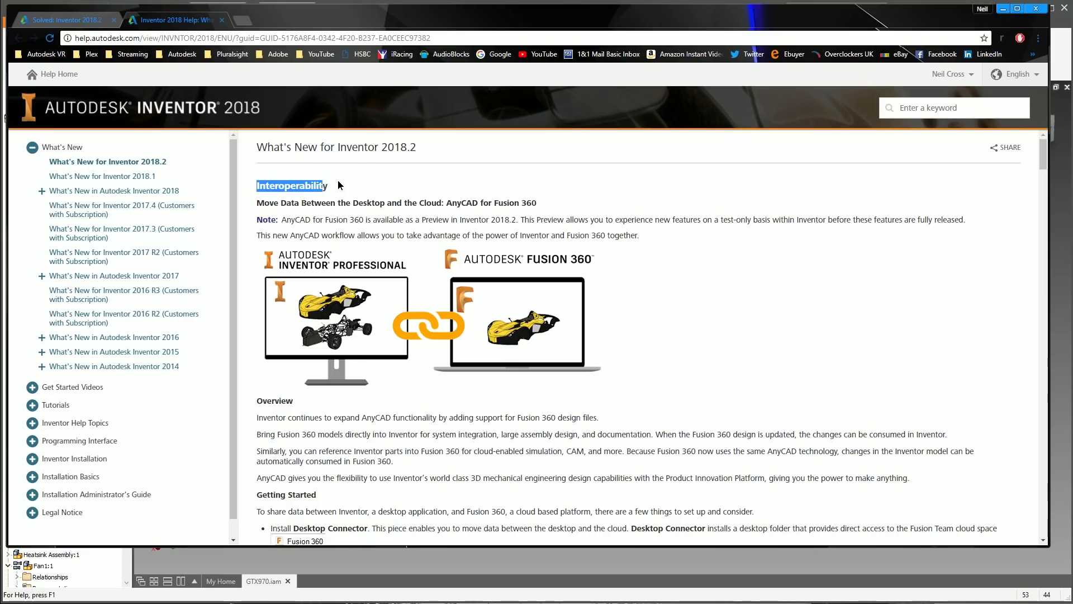
click(281, 189)
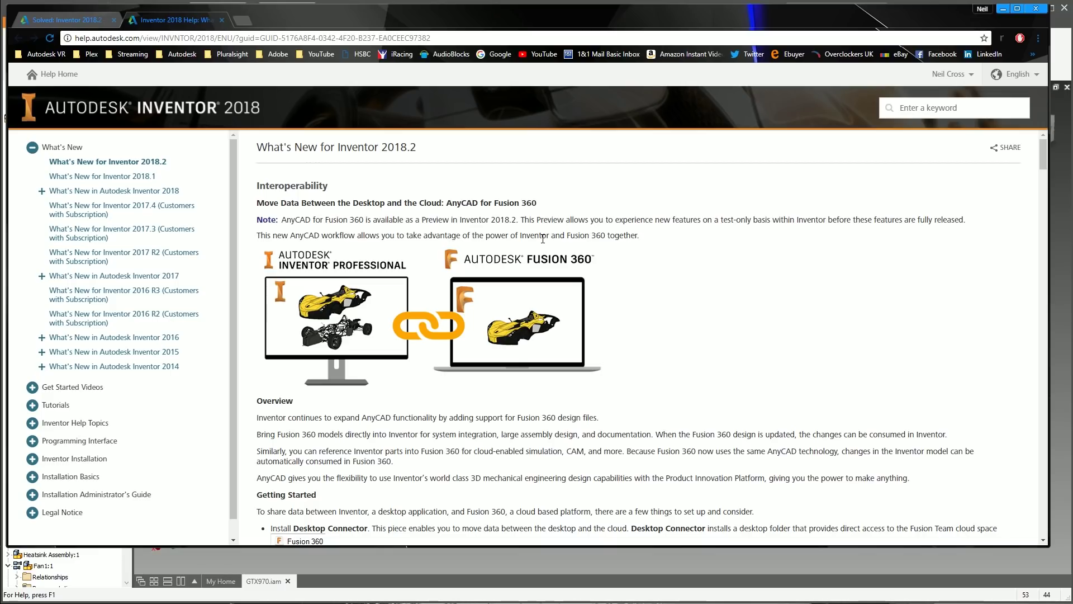
click(450, 569)
click(18, 47)
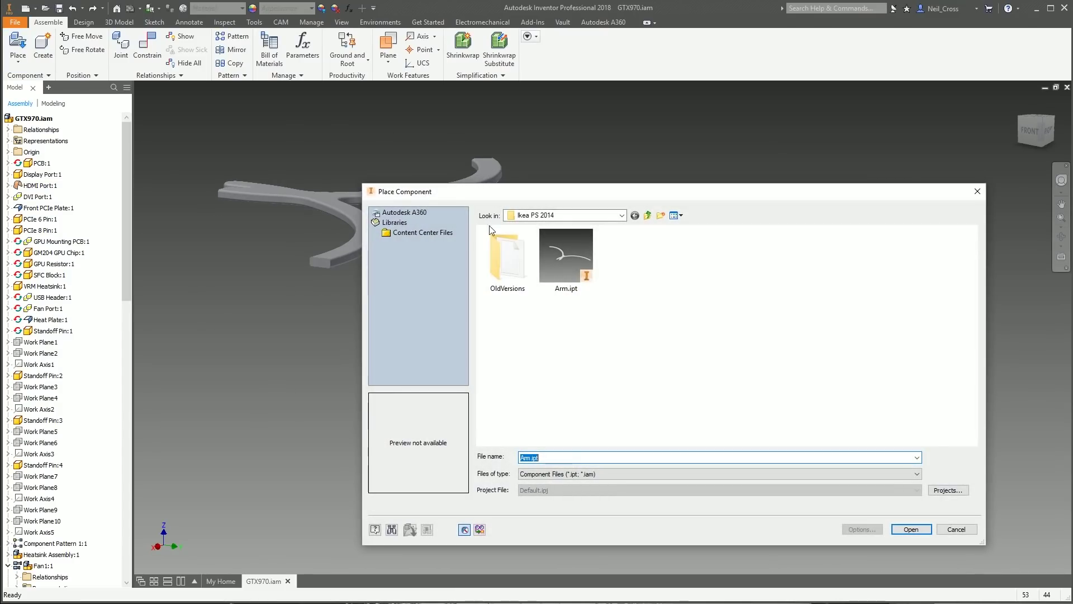
click(568, 474)
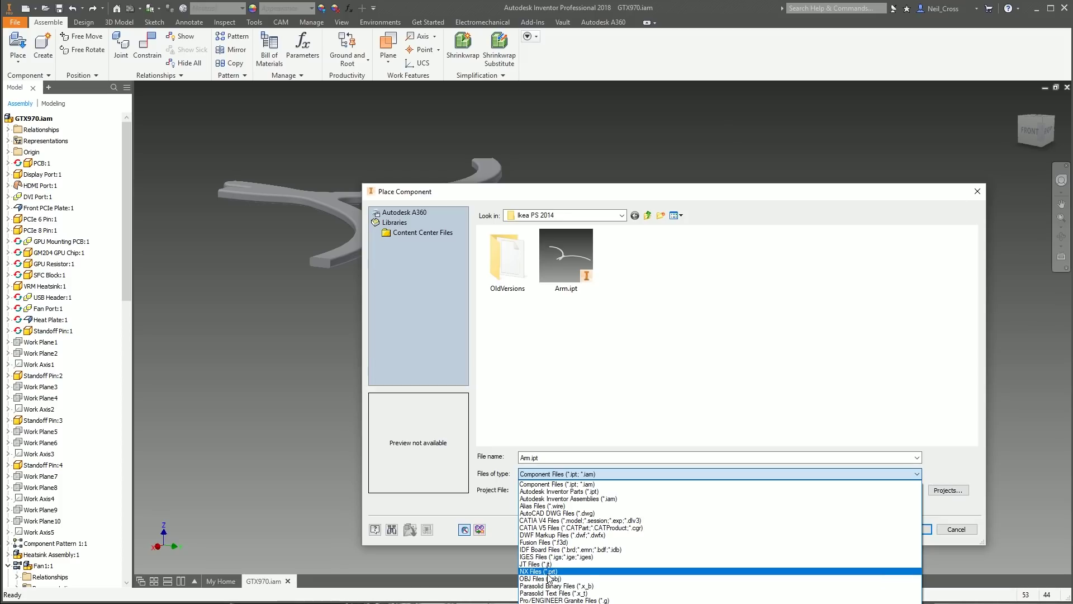
key(Escape)
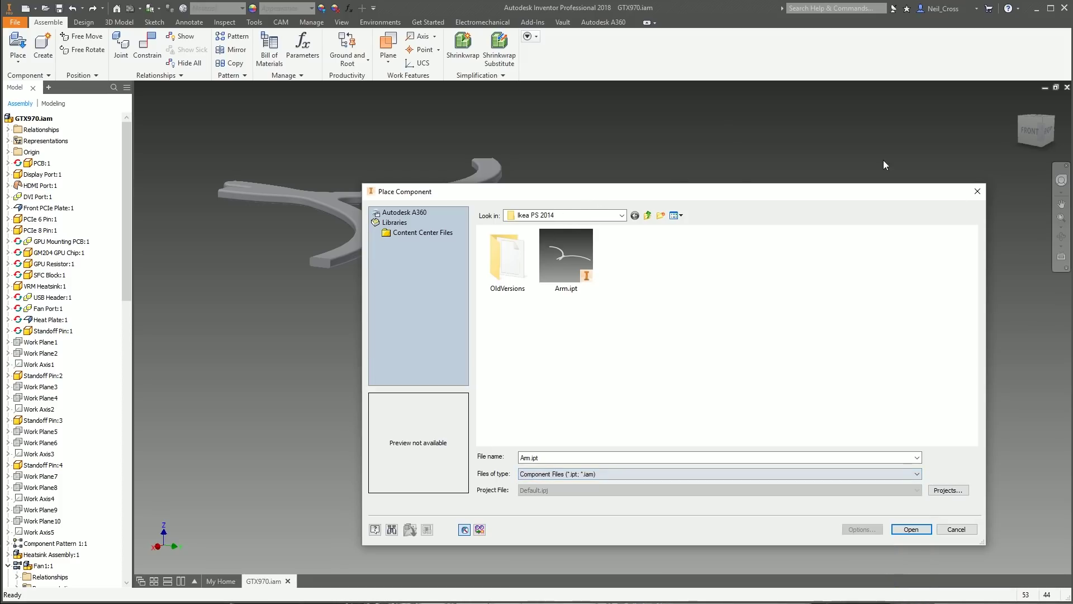
click(977, 191)
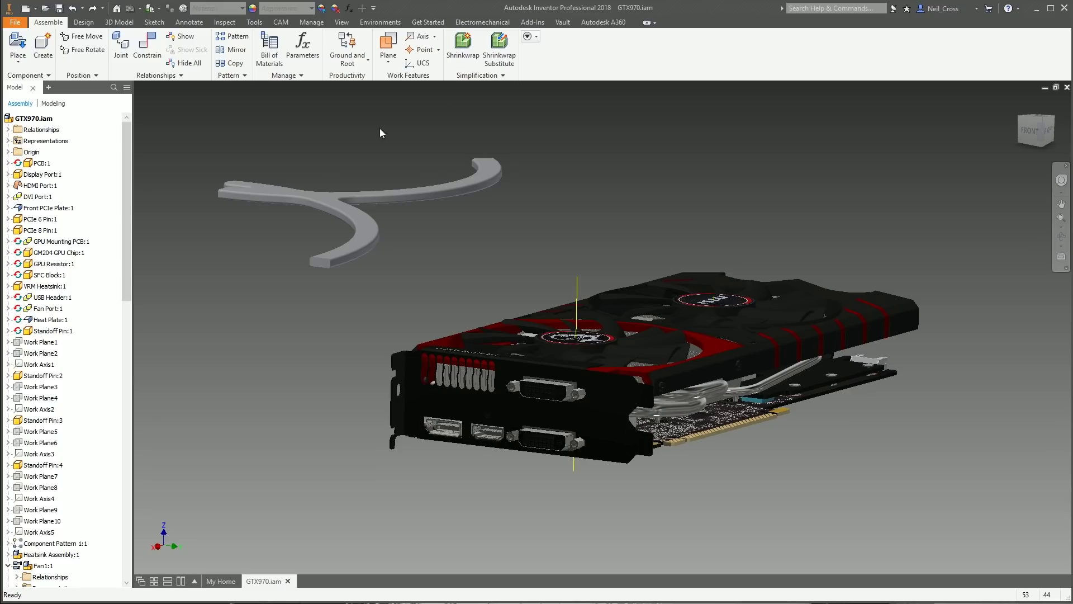
key(alt+Tab)
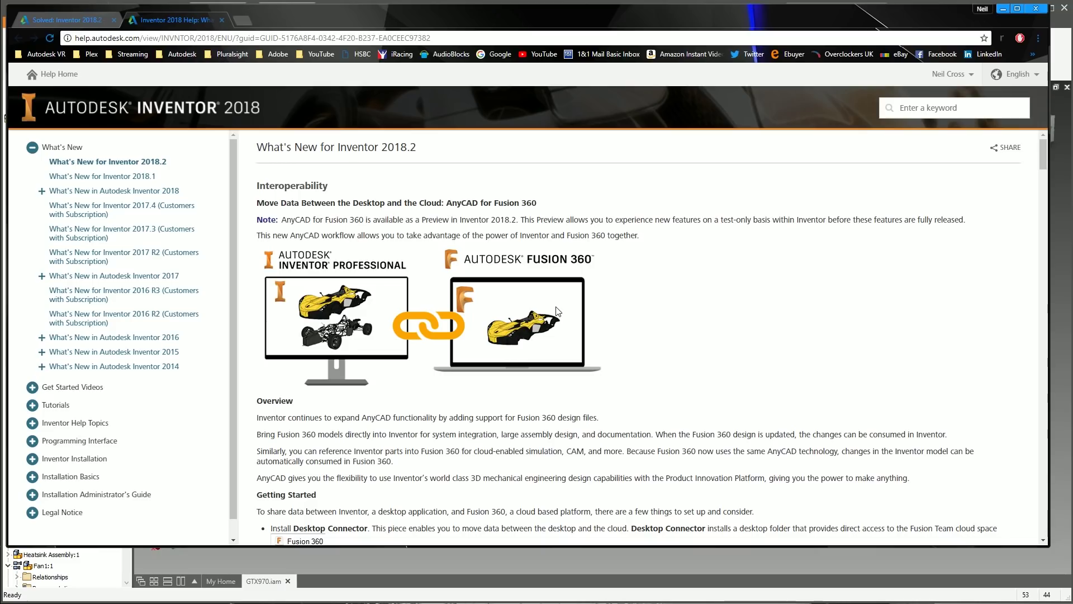
Scroll down to Getting Started and select 'Fusion Team' in the Desktop Connector bullet
scroll(503, 291, down, 1)
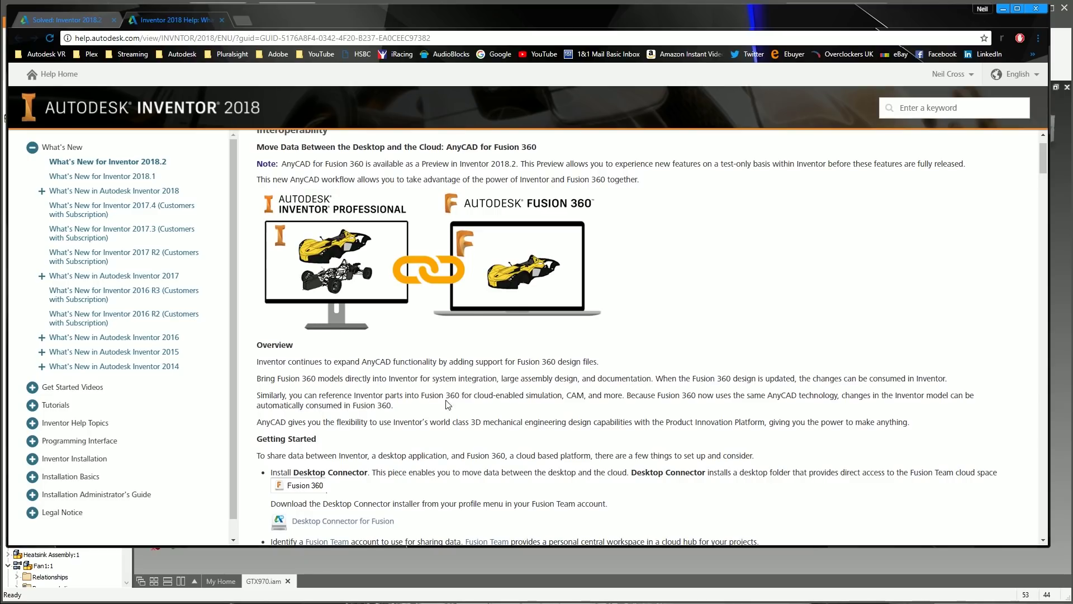
scroll(441, 420, down, 1)
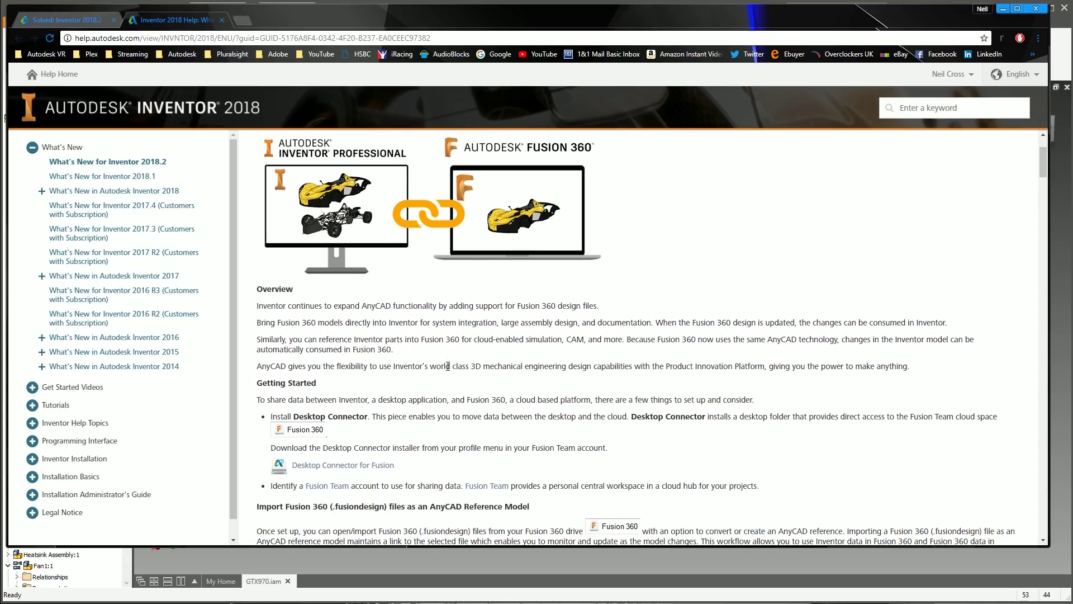
scroll(707, 426, down, 1)
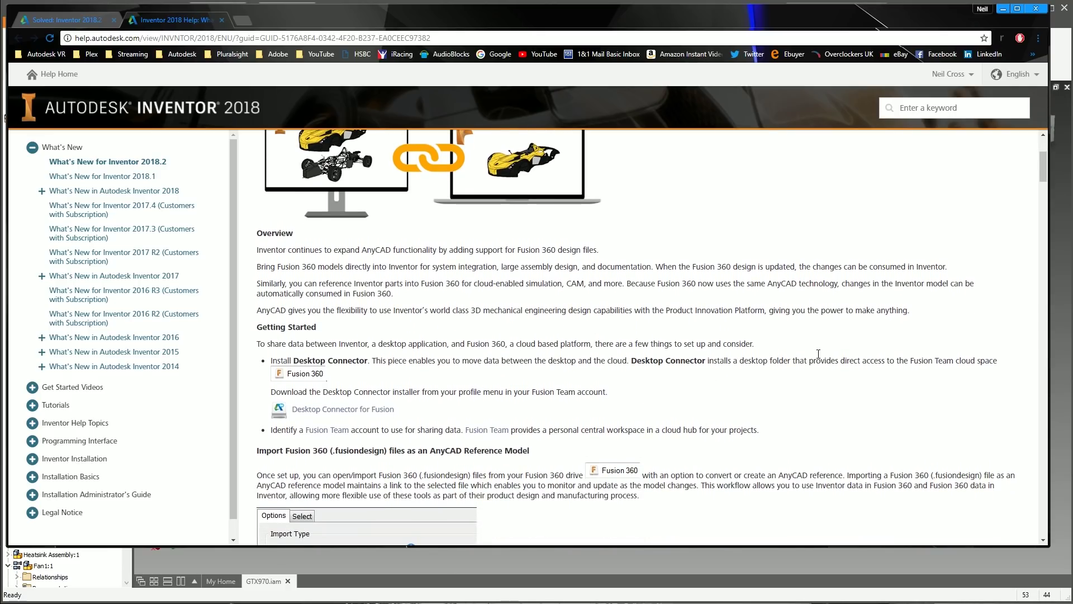
double_click(919, 360)
click(911, 360)
double_click(922, 361)
click(917, 361)
mouse_move(908, 361)
mouse_down()
mouse_move(925, 360)
mouse_move(907, 360)
mouse_up()
click(914, 361)
click(957, 360)
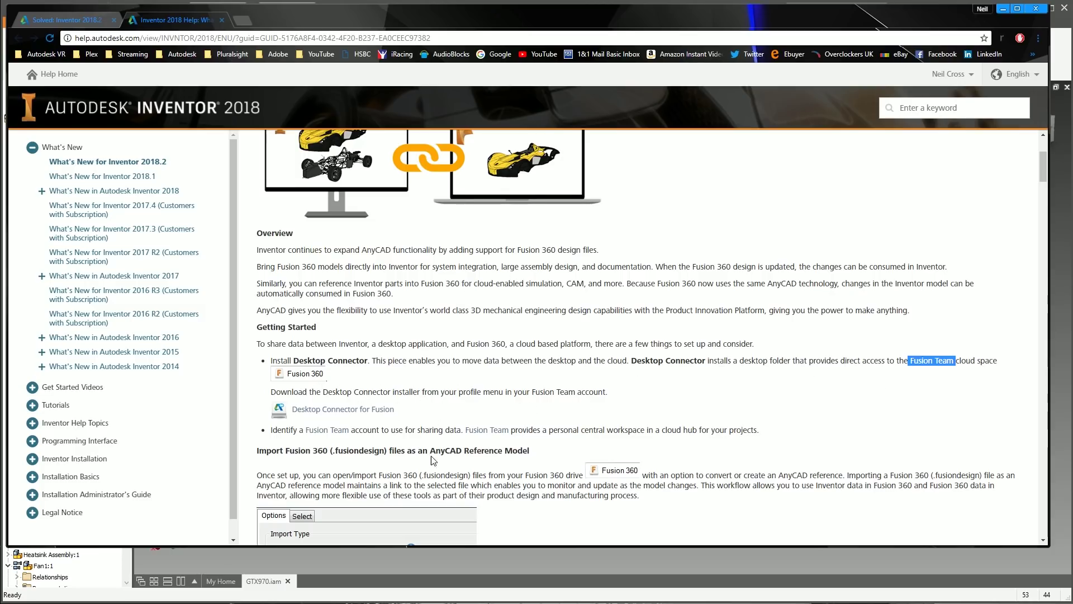
Open the Fusion Team help article and scroll through its collaboration infographic
click(348, 431)
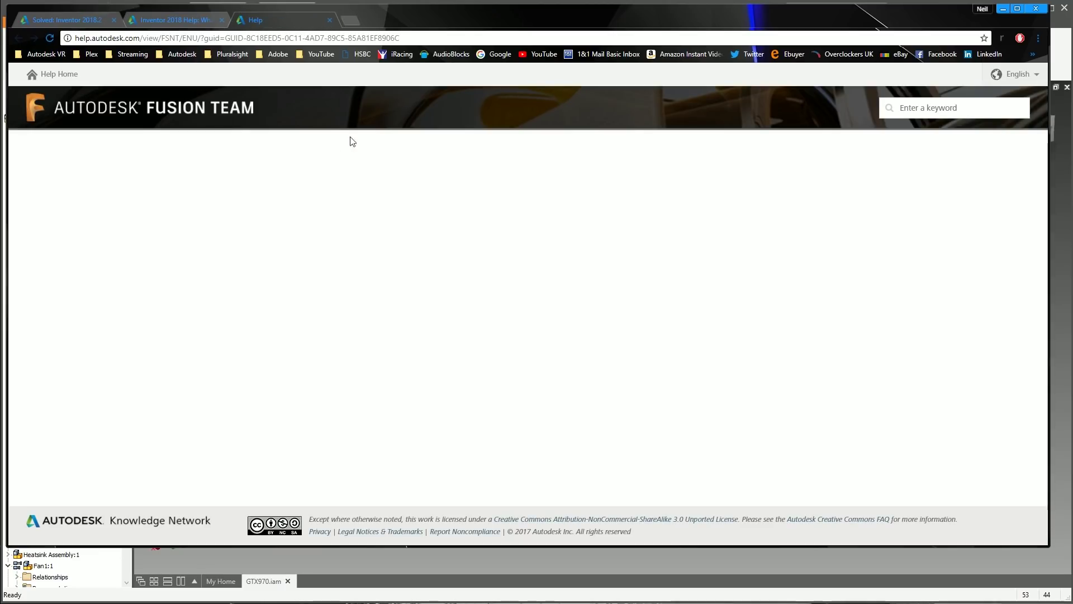
scroll(444, 289, down, 3)
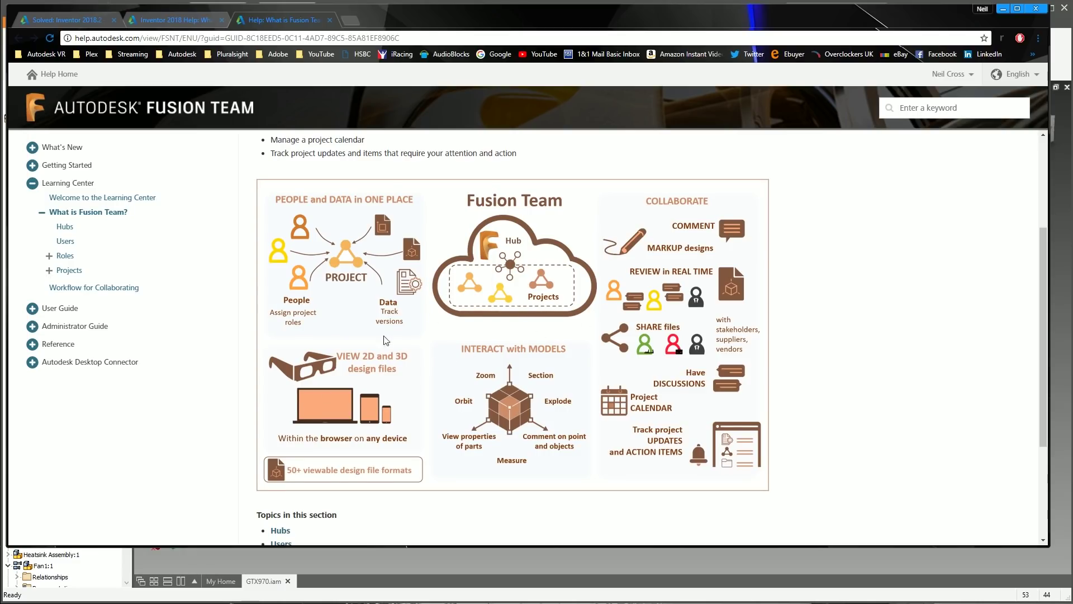
scroll(386, 341, up, 3)
scroll(414, 363, down, 4)
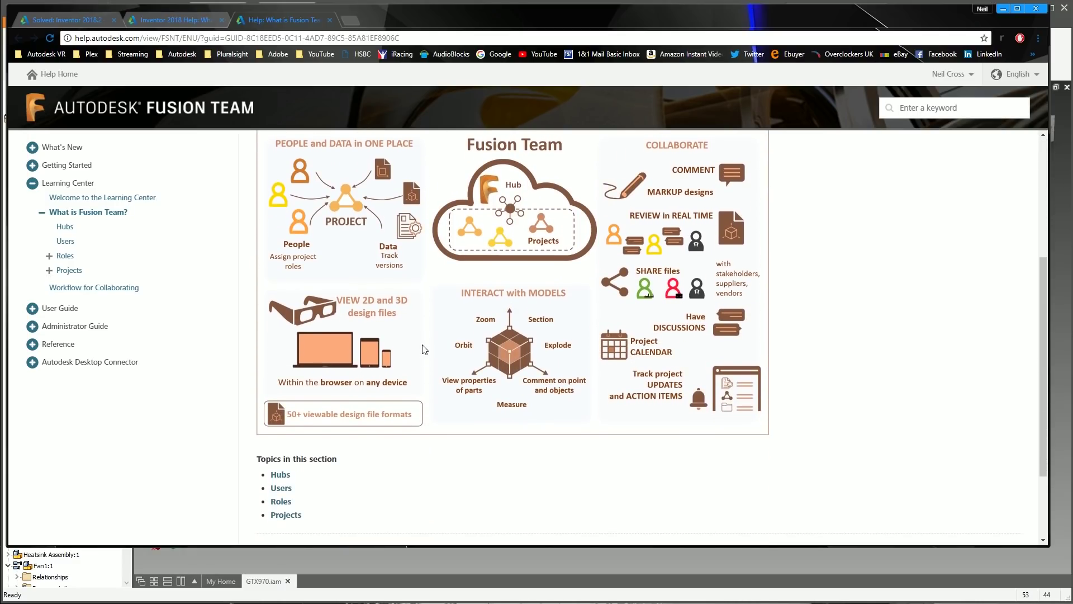
scroll(397, 368, up, 1)
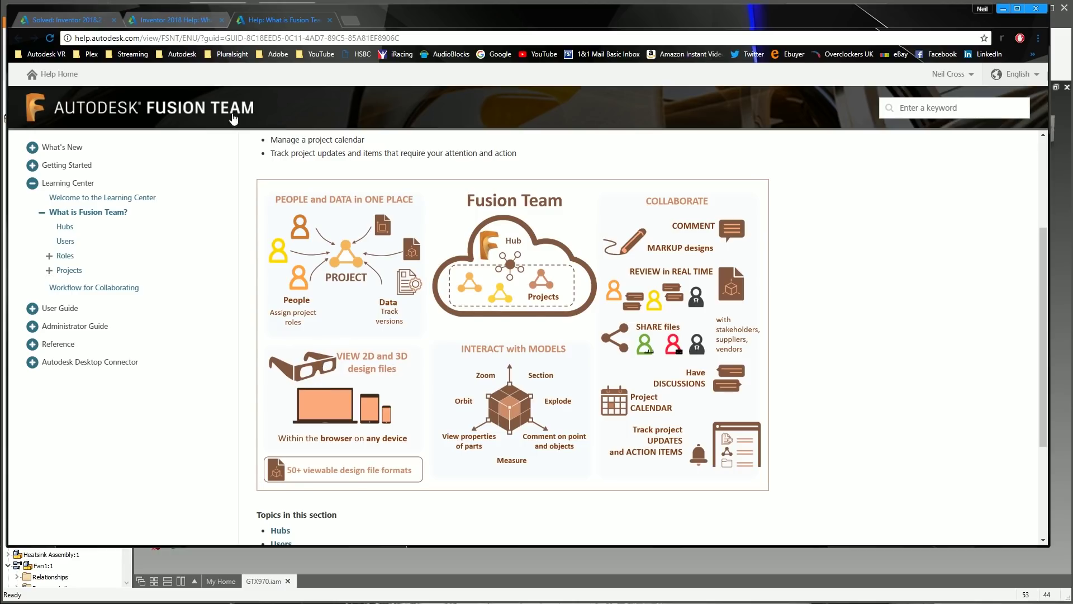
Close the Fusion Team tab and scroll the What's New page down to Parts > Model-based definition
click(331, 21)
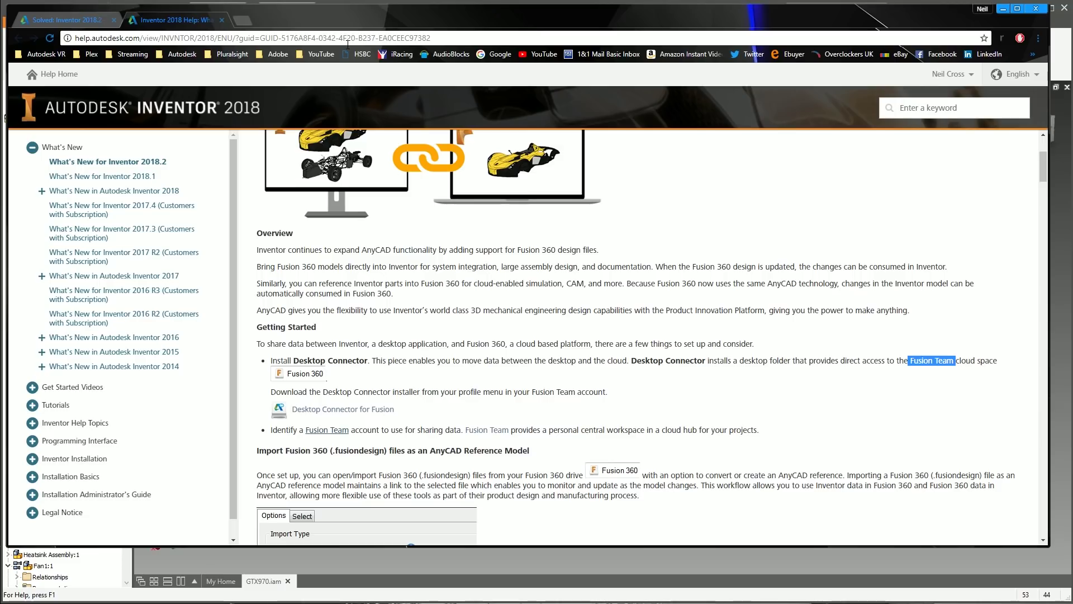
scroll(374, 304, down, 1)
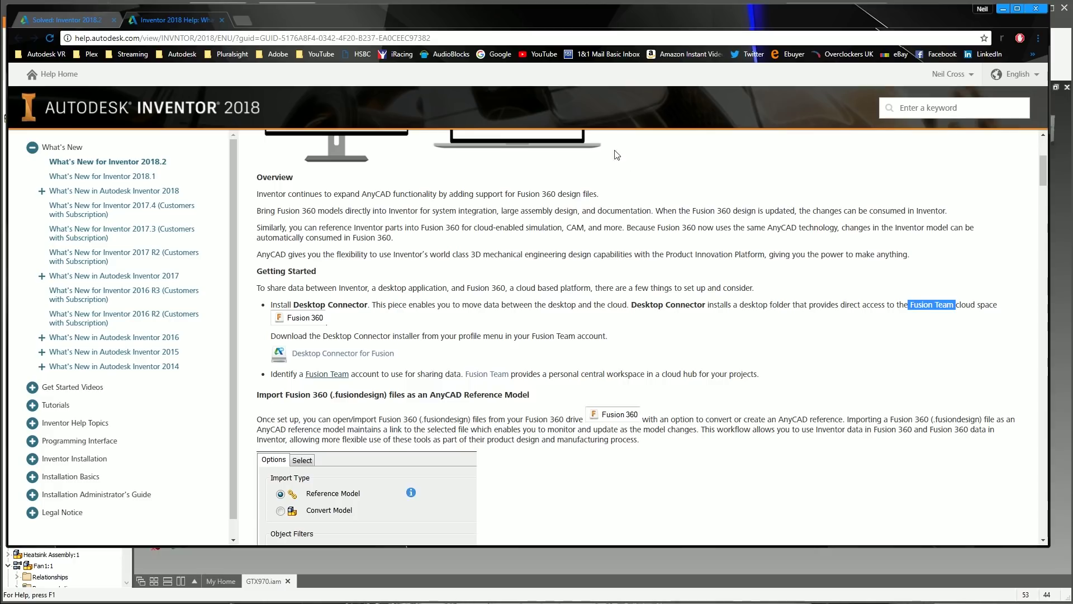
right_click(488, 189)
click(407, 334)
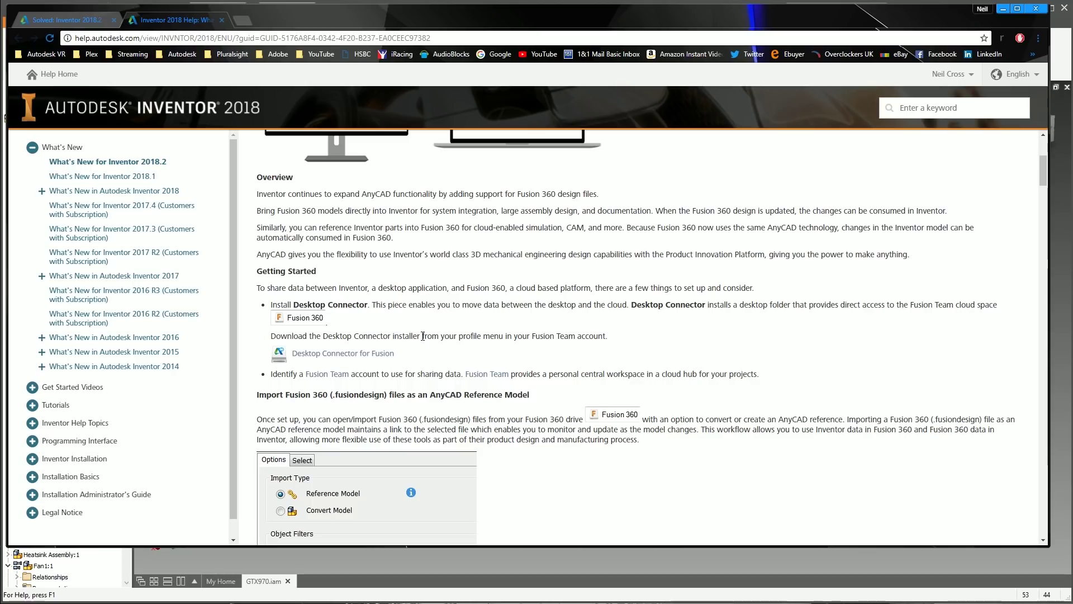
scroll(422, 335, down, 5)
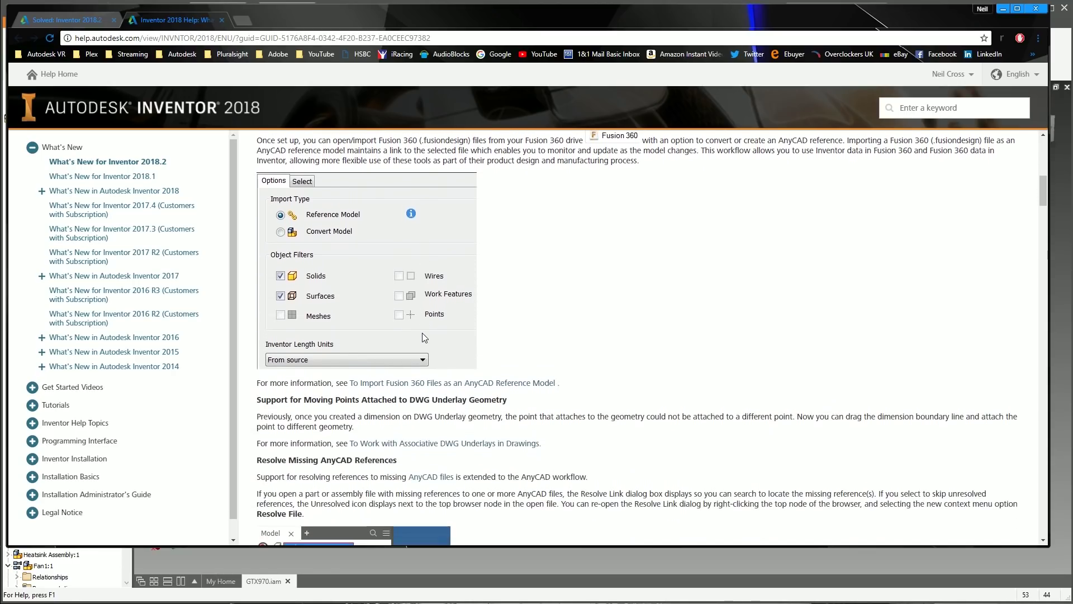
scroll(422, 334, down, 4)
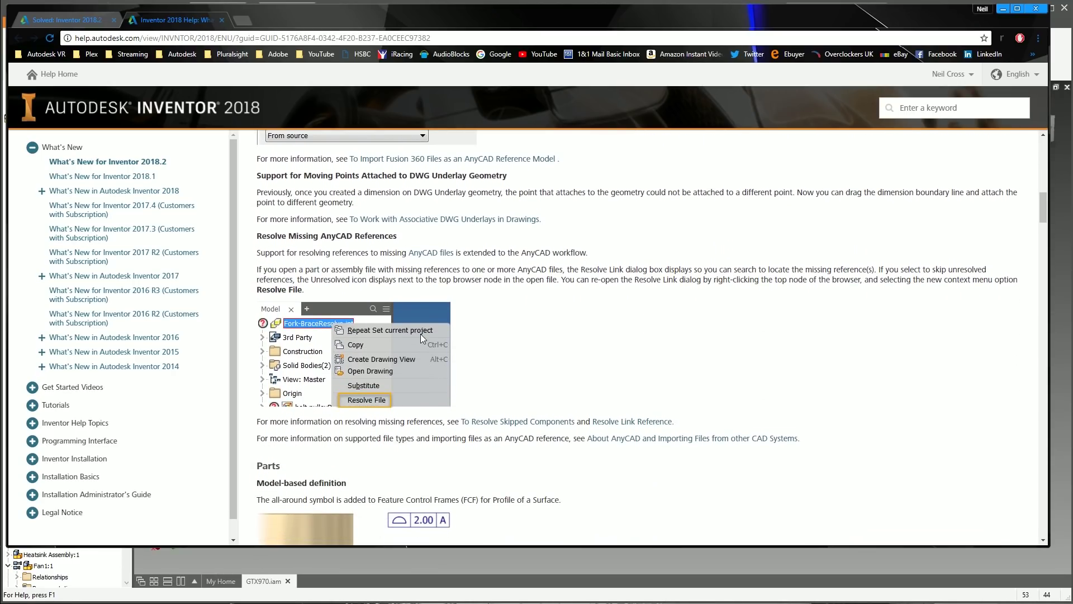
scroll(420, 333, down, 5)
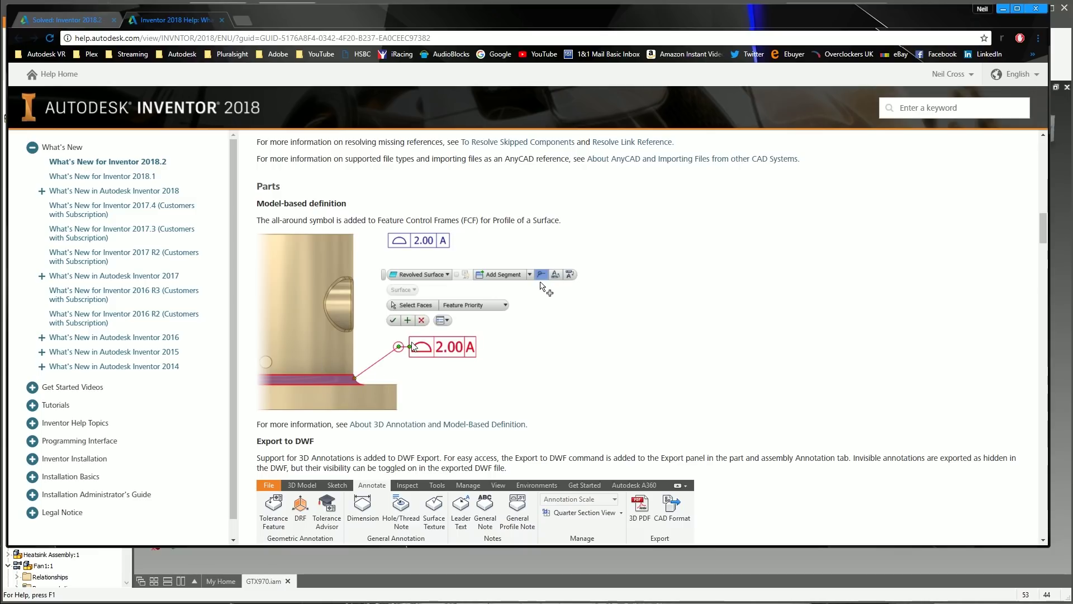
Scroll past the Export to DWF paragraph down to the 3D PDF export note
scroll(425, 335, down, 3)
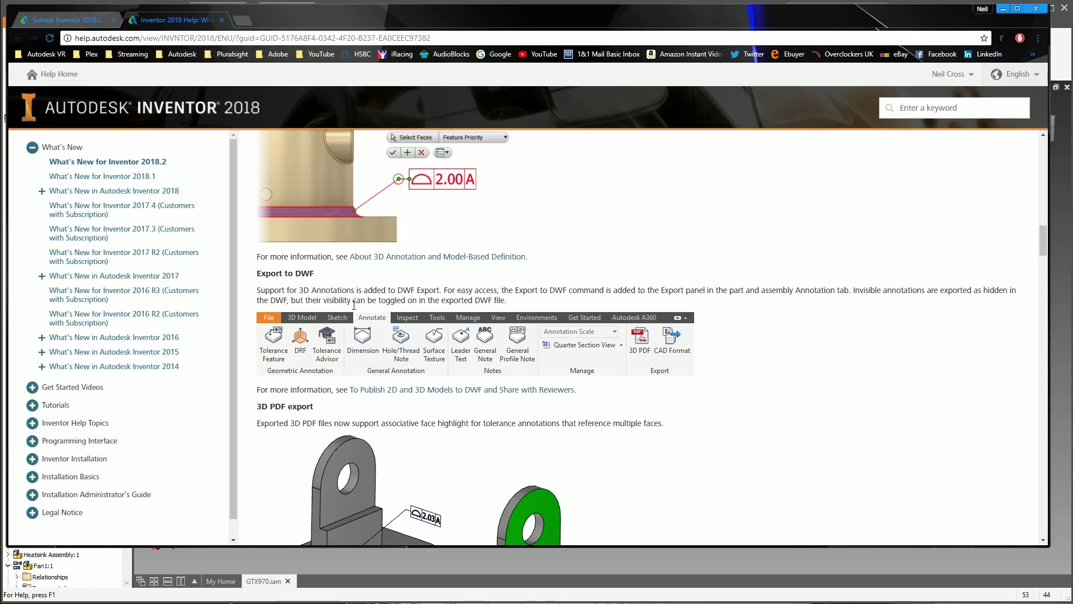
scroll(353, 305, down, 2)
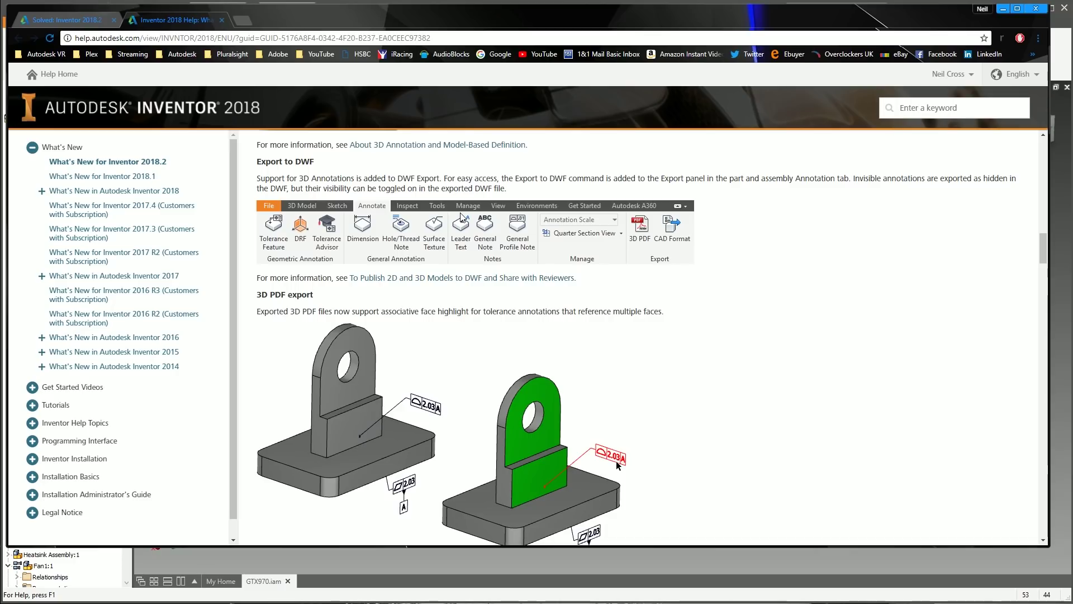
drag(367, 178, 310, 175)
click(267, 179)
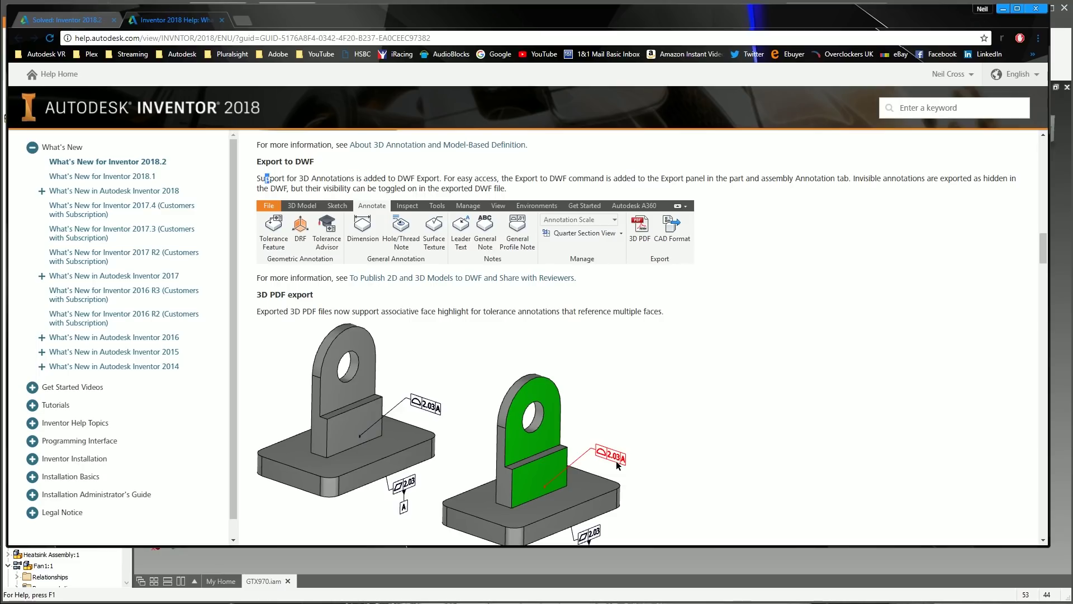
scroll(363, 282, down, 2)
scroll(363, 281, down, 1)
scroll(360, 272, up, 1)
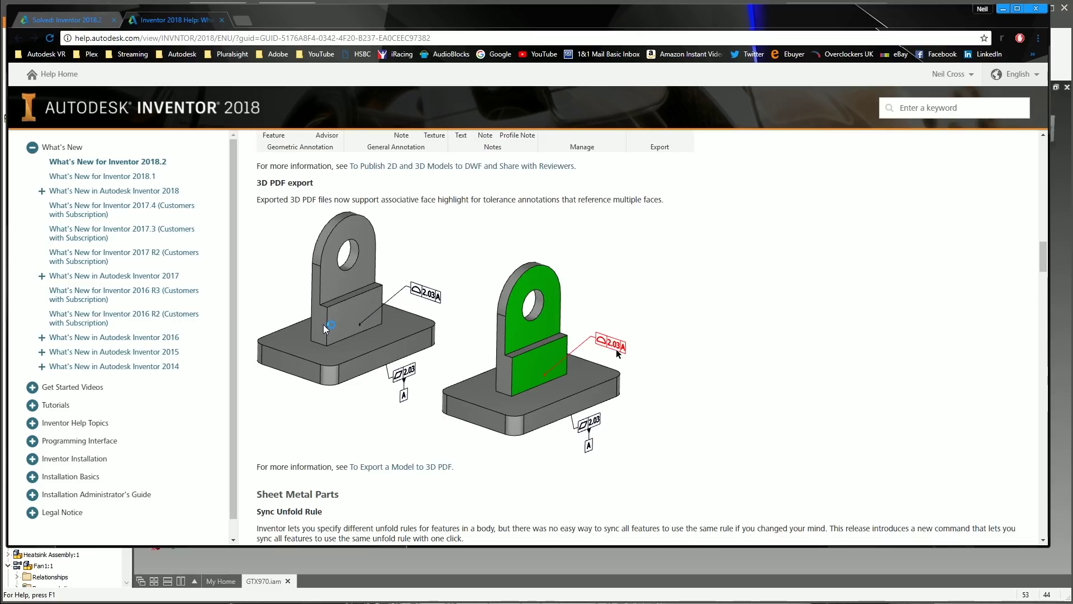
Scroll through the Sync Unfold Rule and Ground and Root notes, then switch back to GTX970.iam
scroll(324, 324, down, 4)
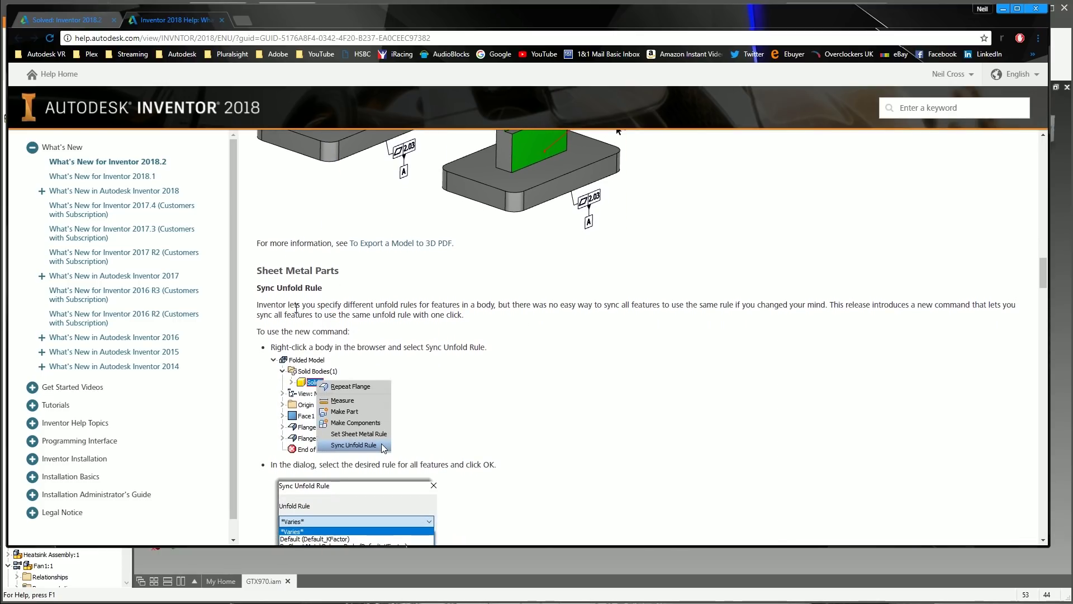
scroll(318, 314, down, 1)
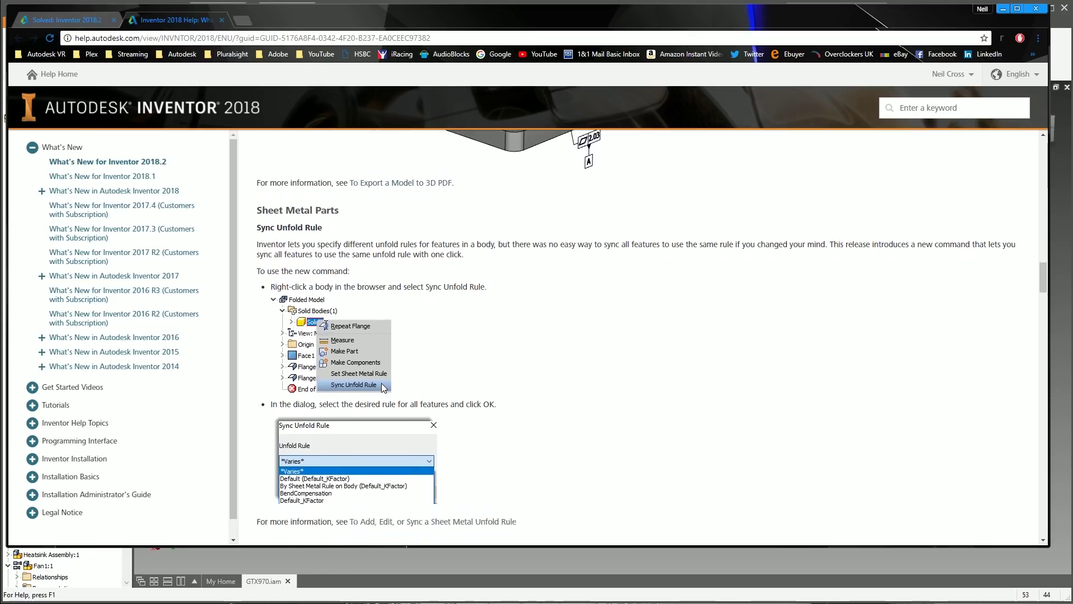
scroll(346, 334, down, 5)
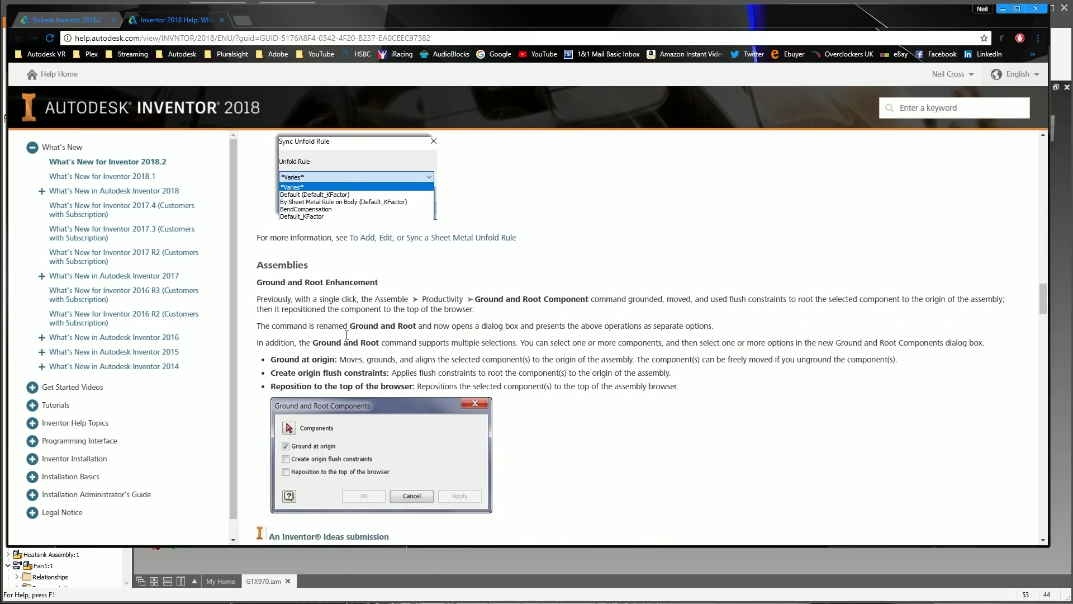
scroll(346, 334, down, 2)
scroll(346, 334, up, 2)
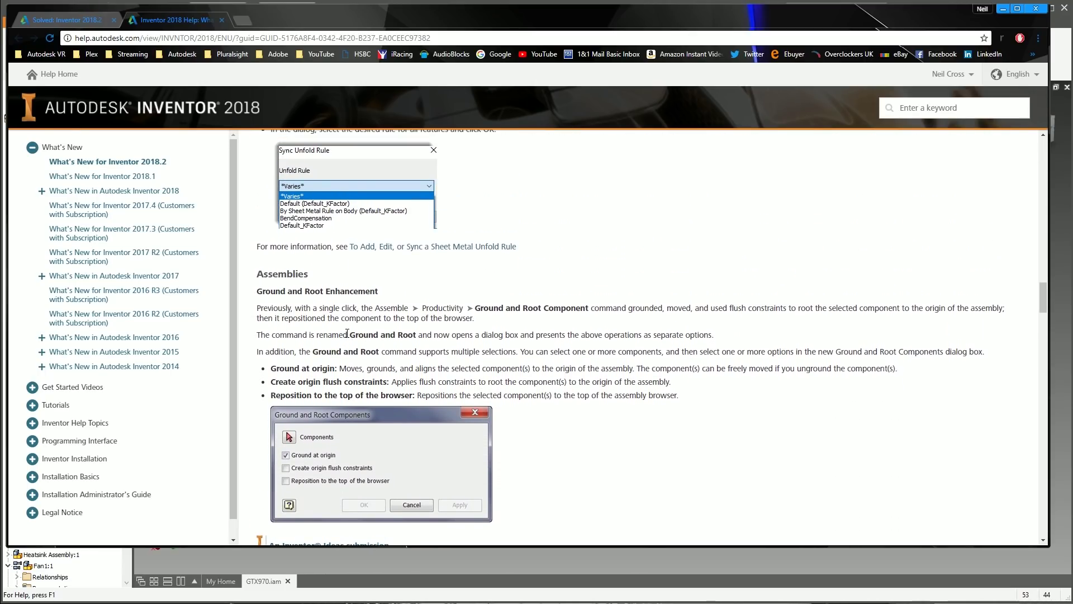
scroll(331, 317, down, 1)
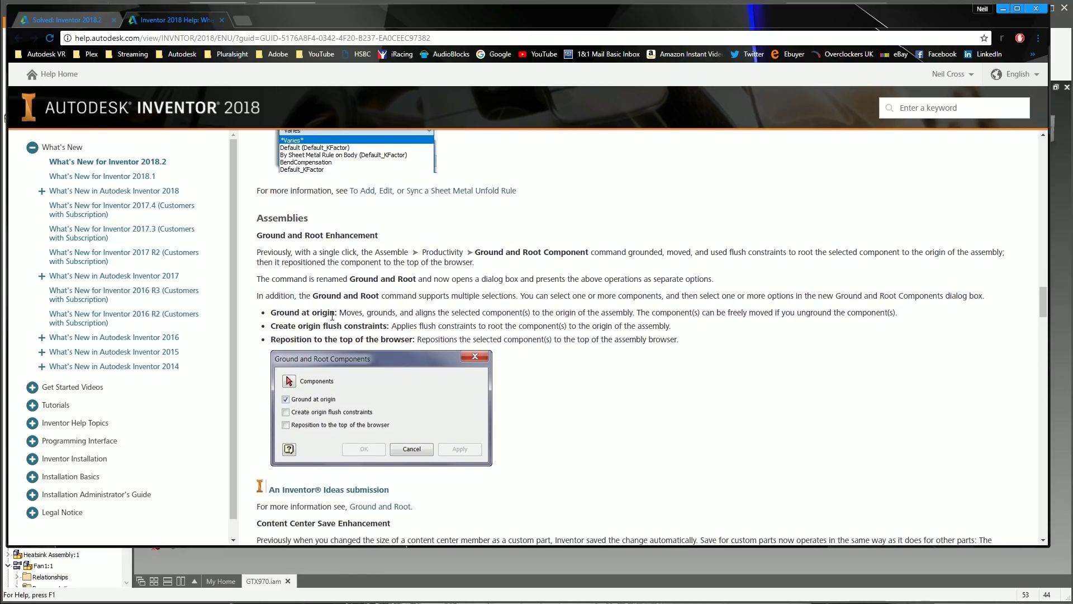
scroll(336, 310, down, 1)
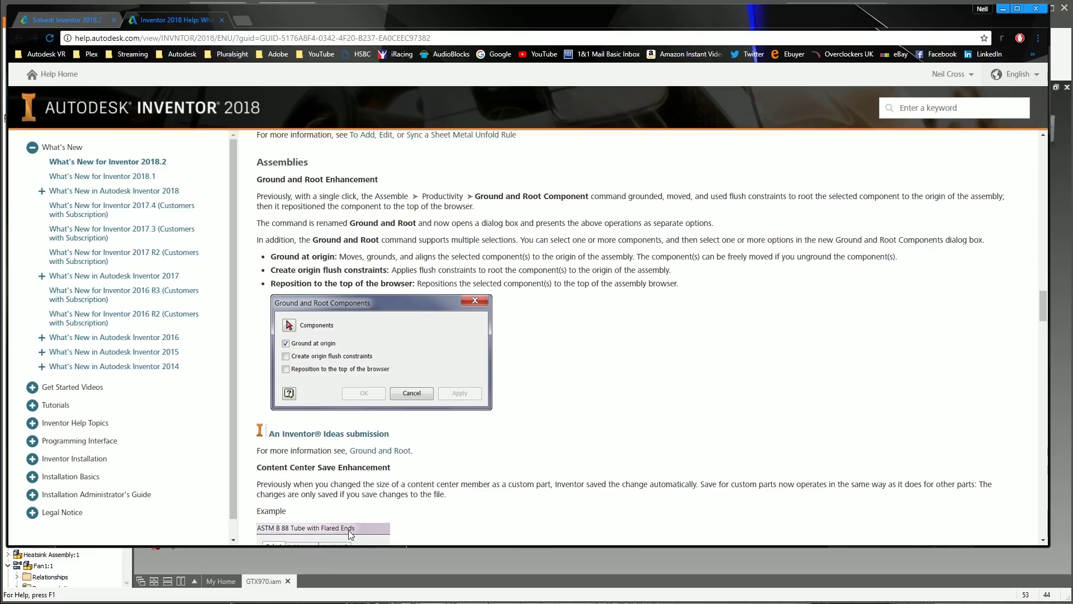
key(alt+Tab)
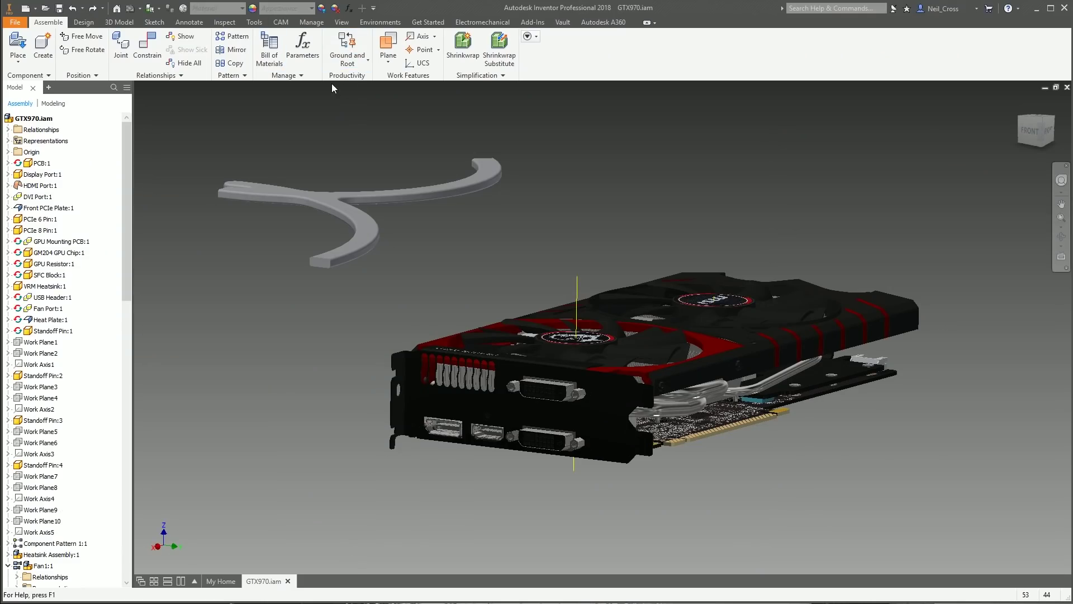
Select the Y-shaped arm part and open the Productivity Ground and Root dropdown
click(332, 197)
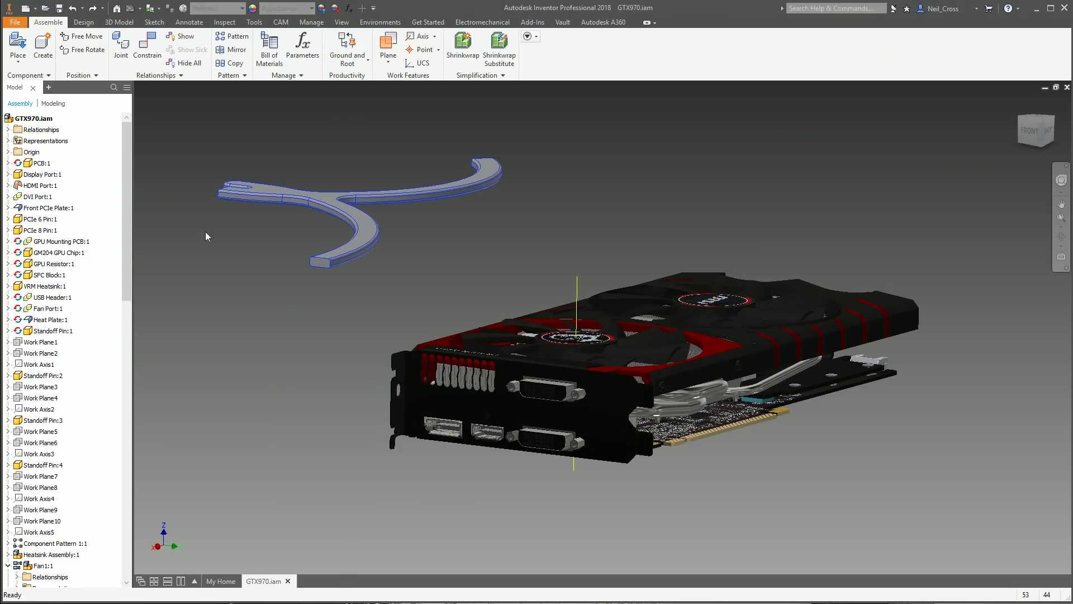
click(347, 56)
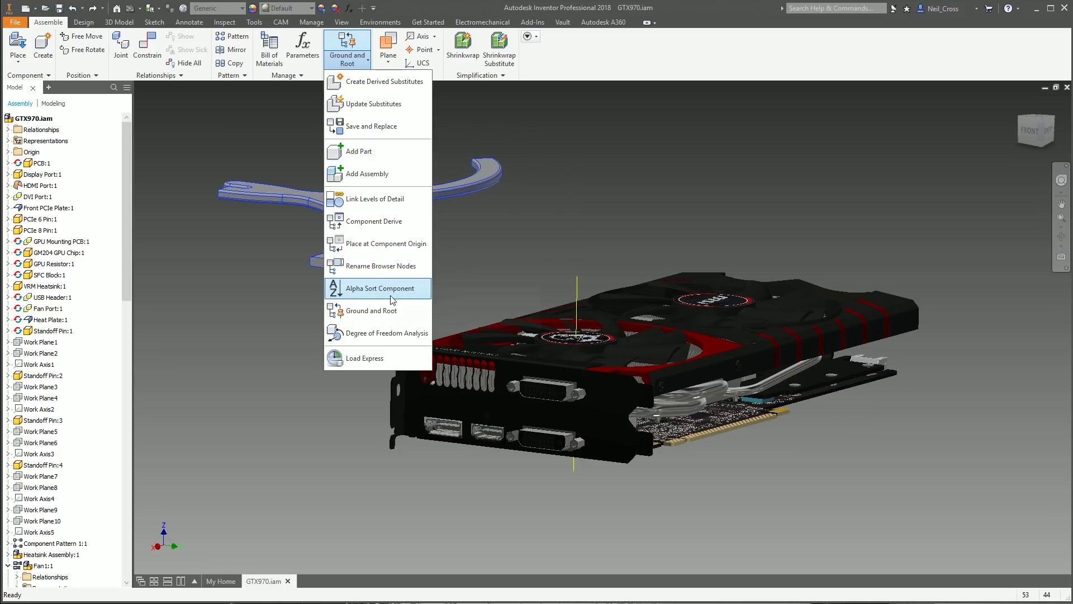
Ground and root the curved arm with origin flush constraints, repositioned as the first browser node
click(380, 325)
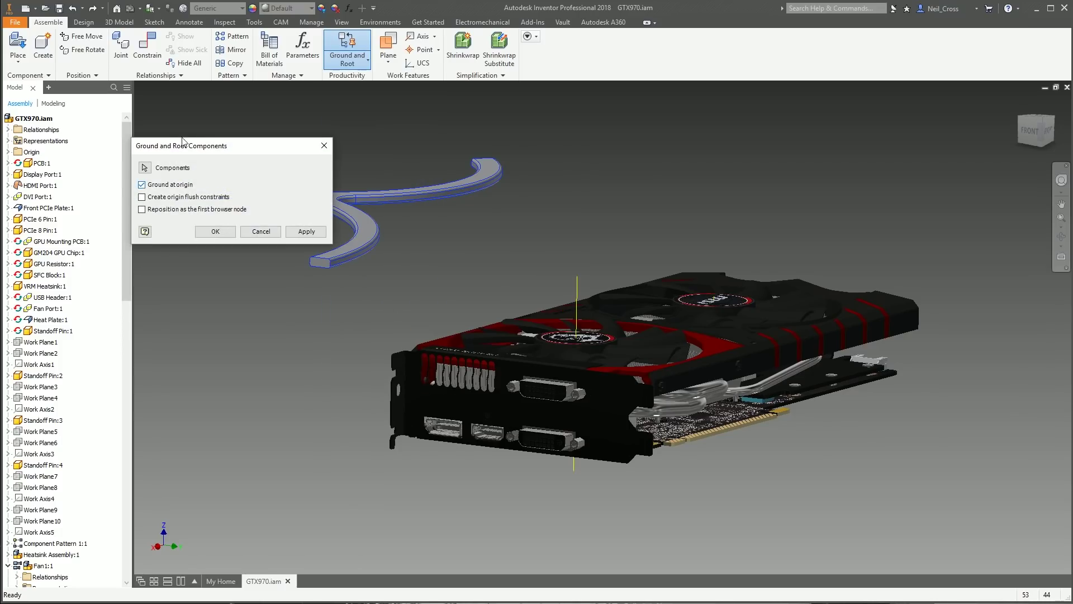
drag(195, 152, 253, 124)
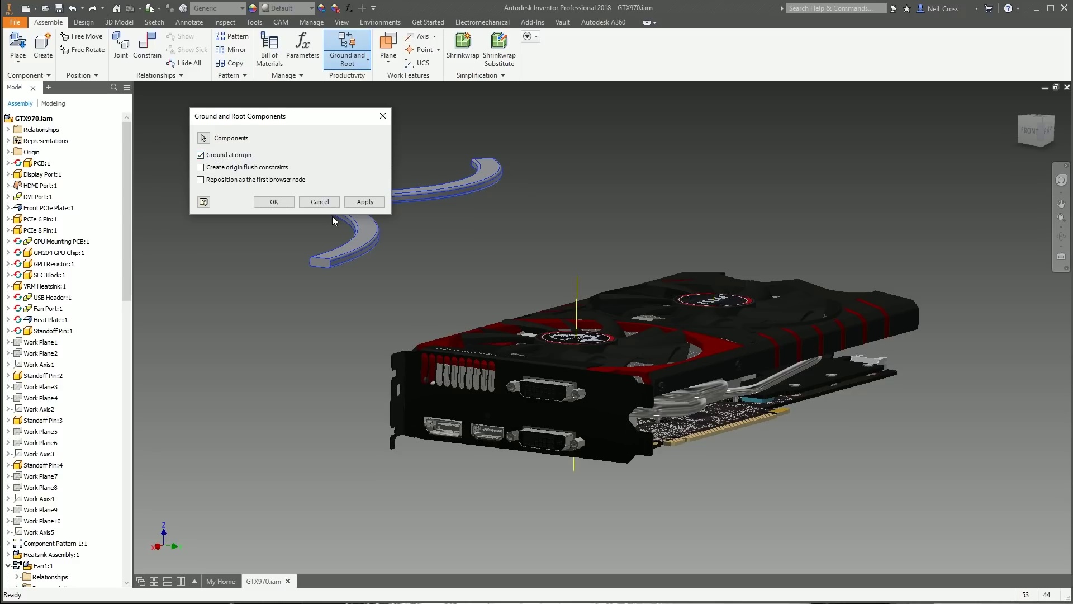
click(364, 241)
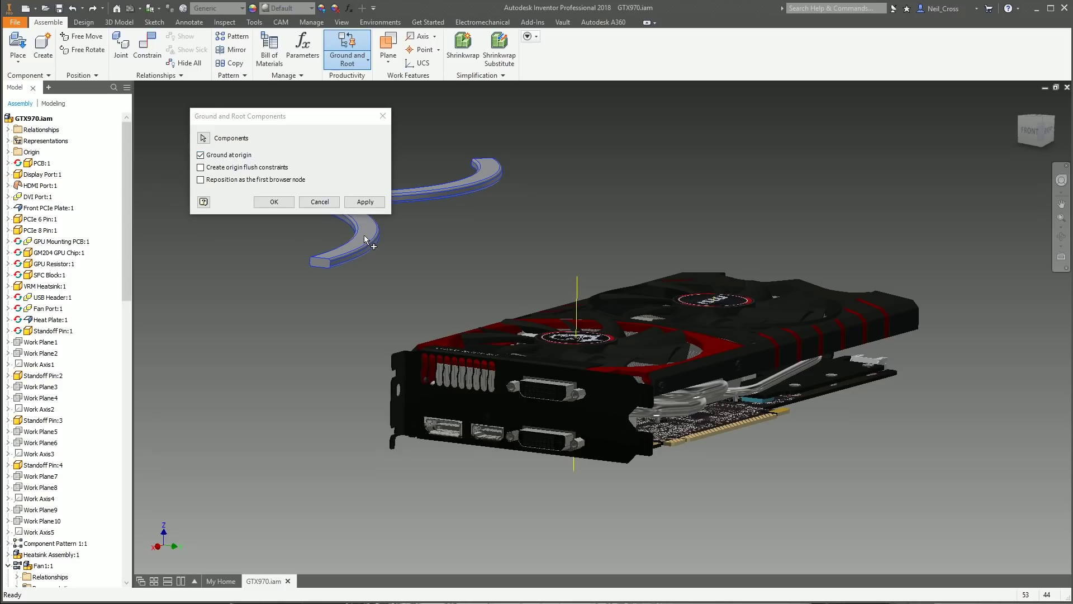
click(203, 168)
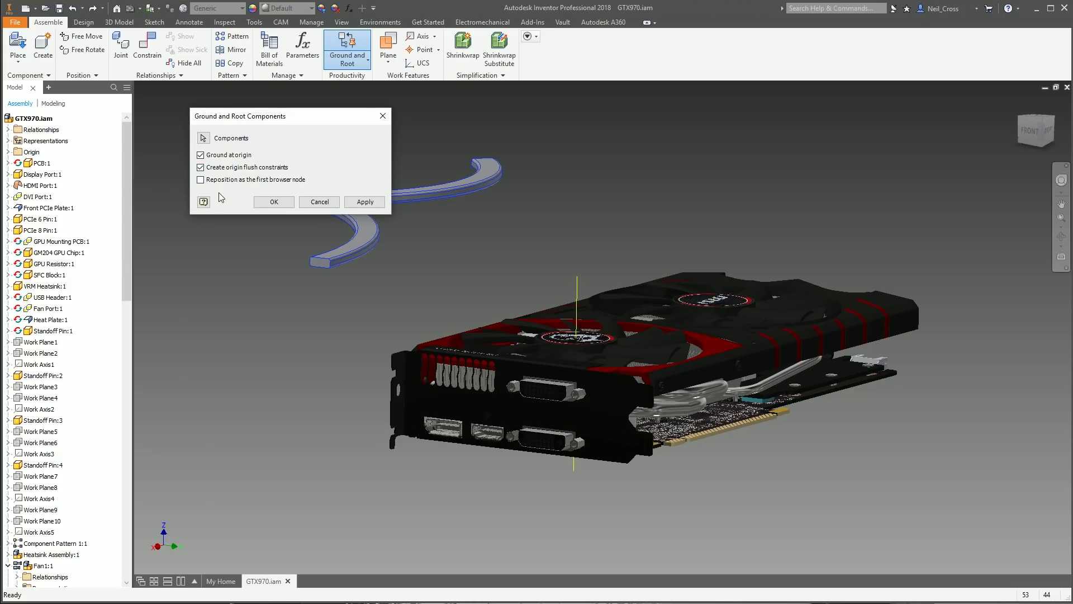
click(204, 181)
click(270, 203)
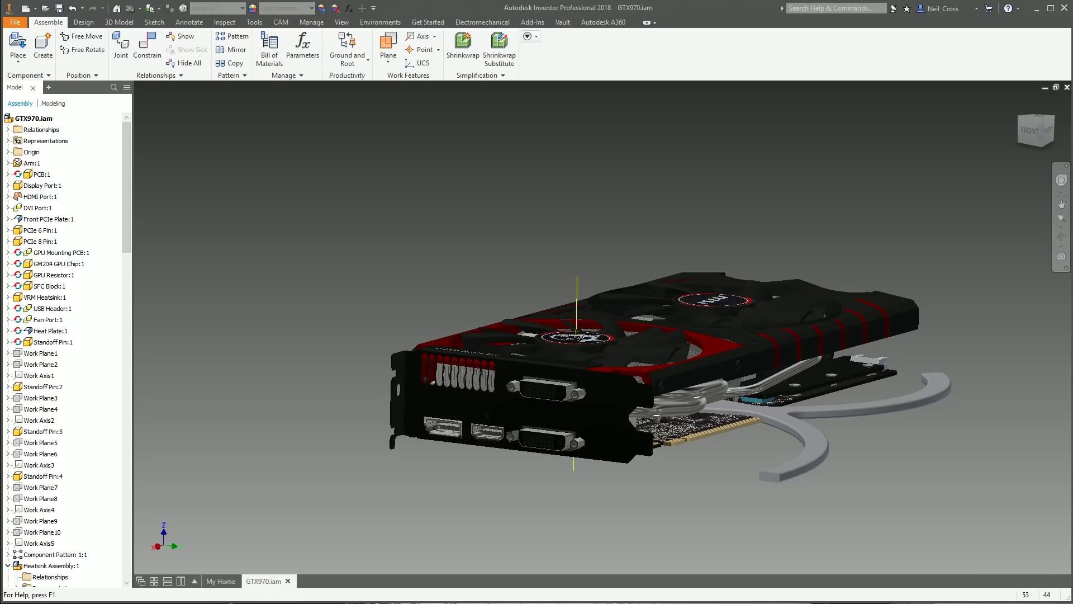
key(alt+Tab)
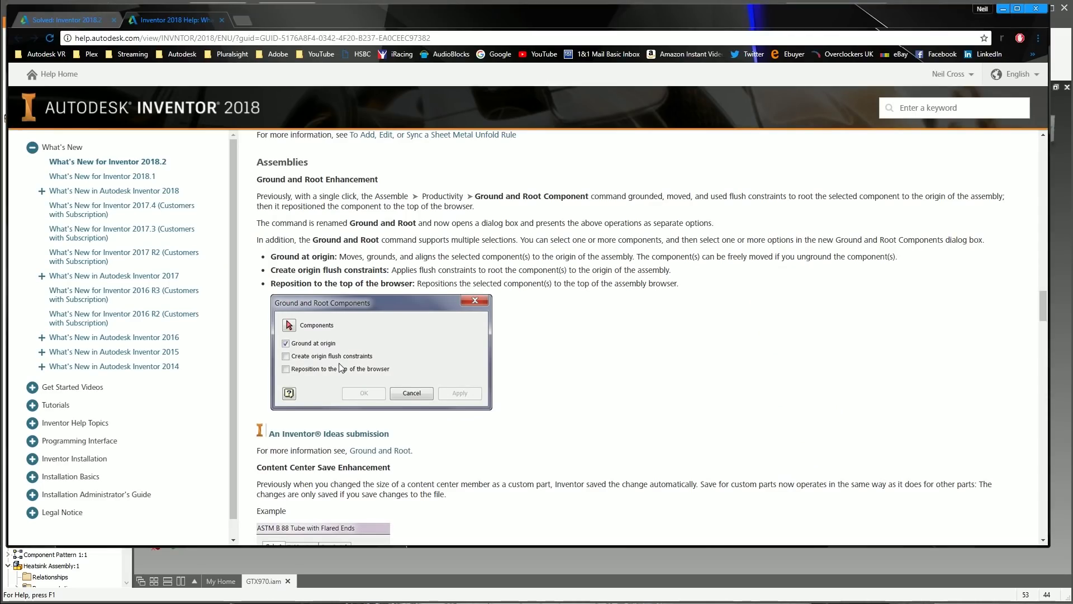
scroll(341, 366, down, 6)
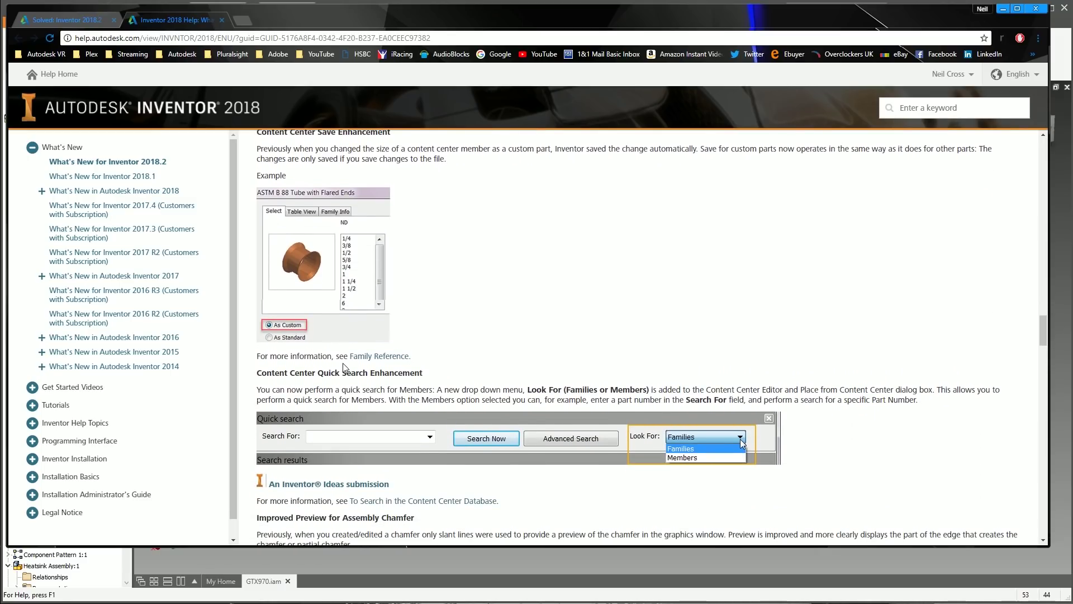
scroll(345, 364, down, 2)
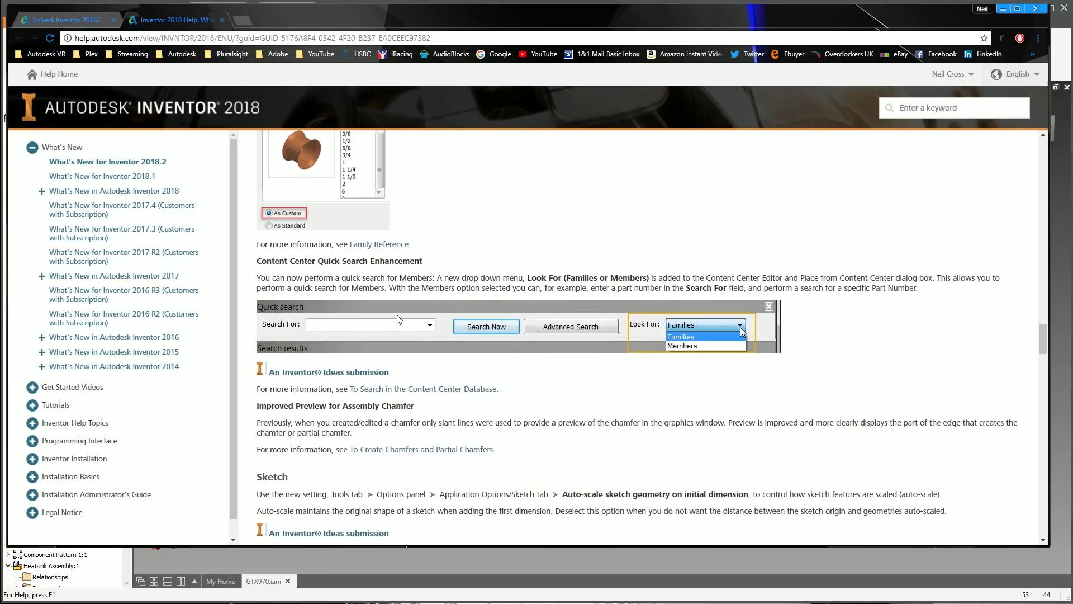
scroll(413, 316, up, 2)
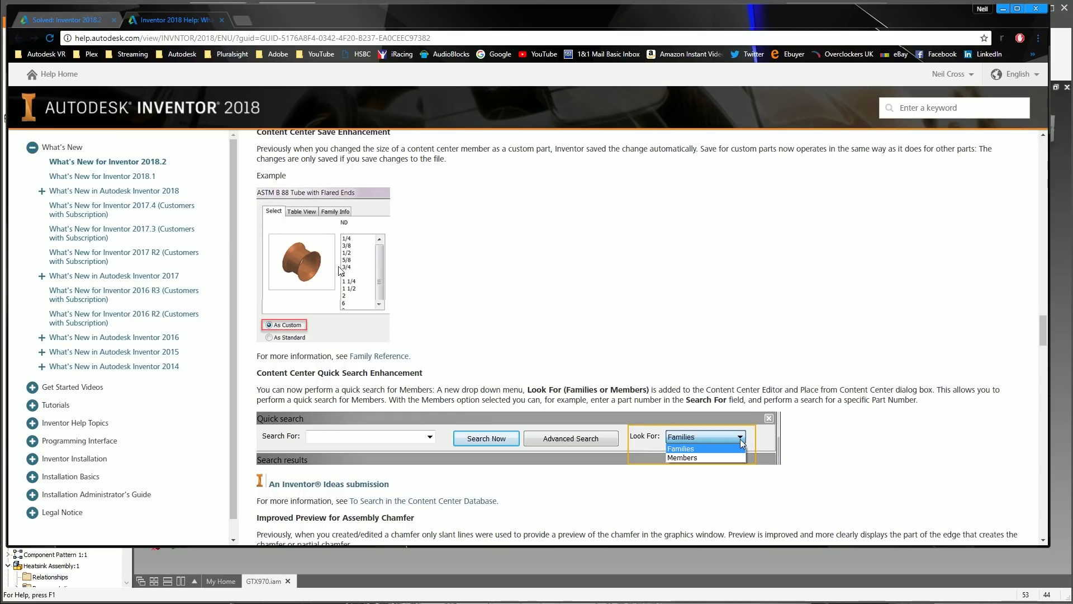
scroll(436, 444, down, 1)
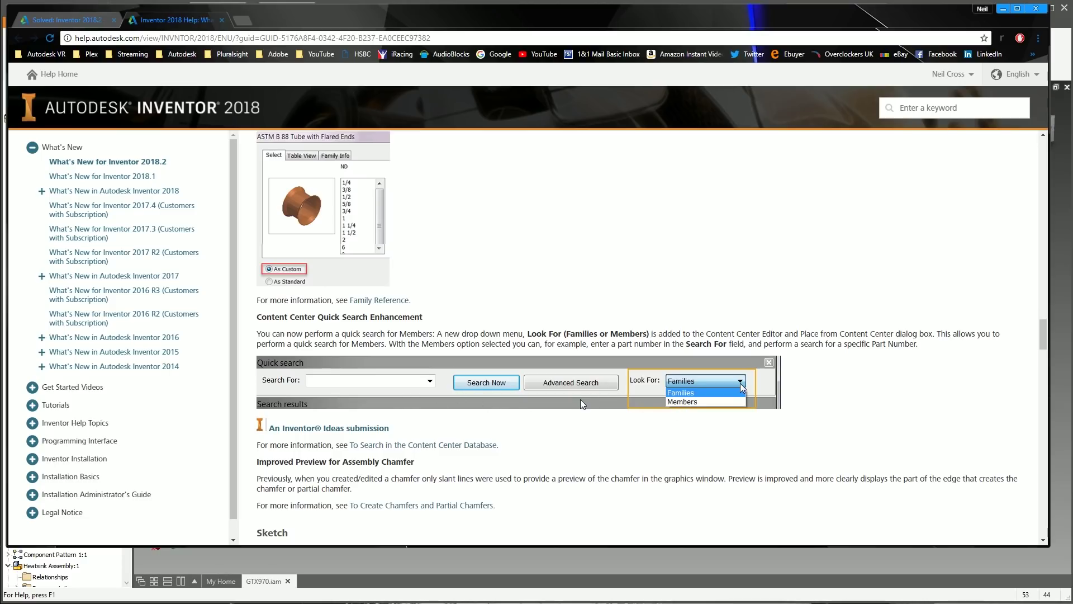
scroll(649, 380, down, 3)
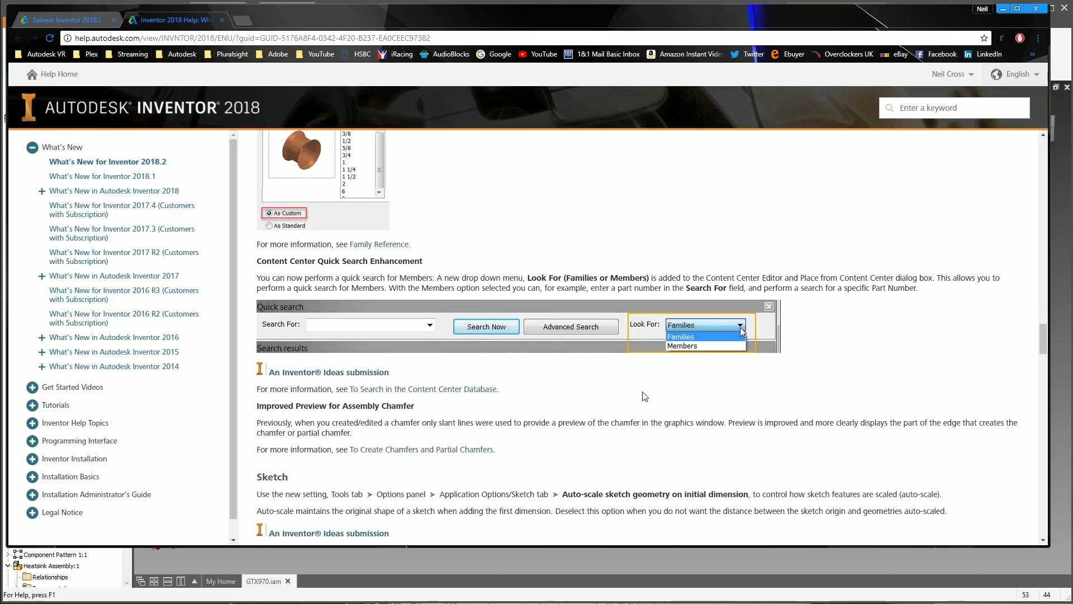
scroll(653, 401, down, 1)
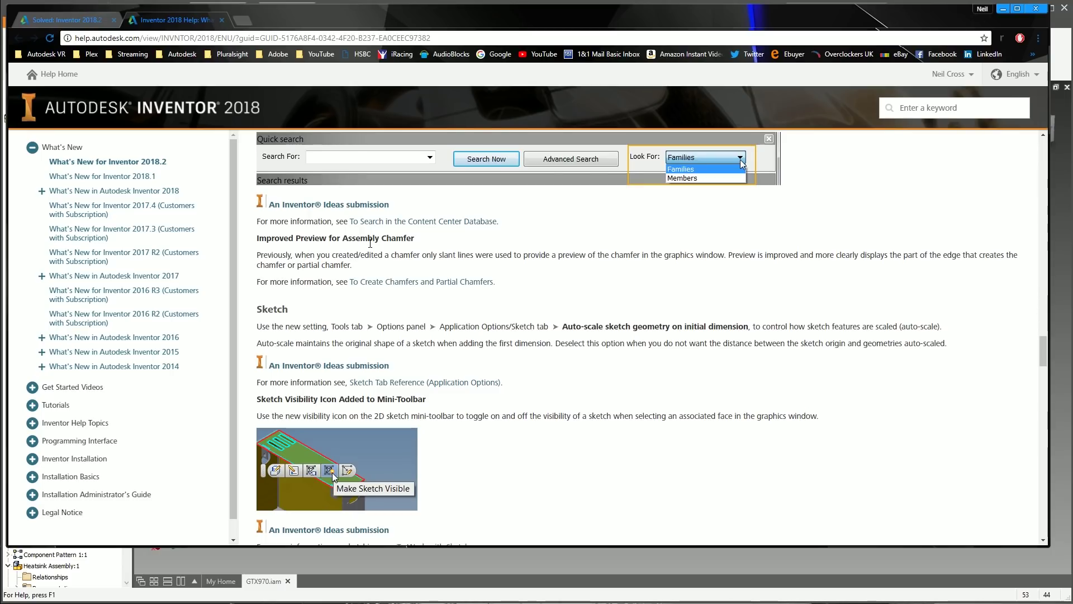
scroll(369, 244, down, 2)
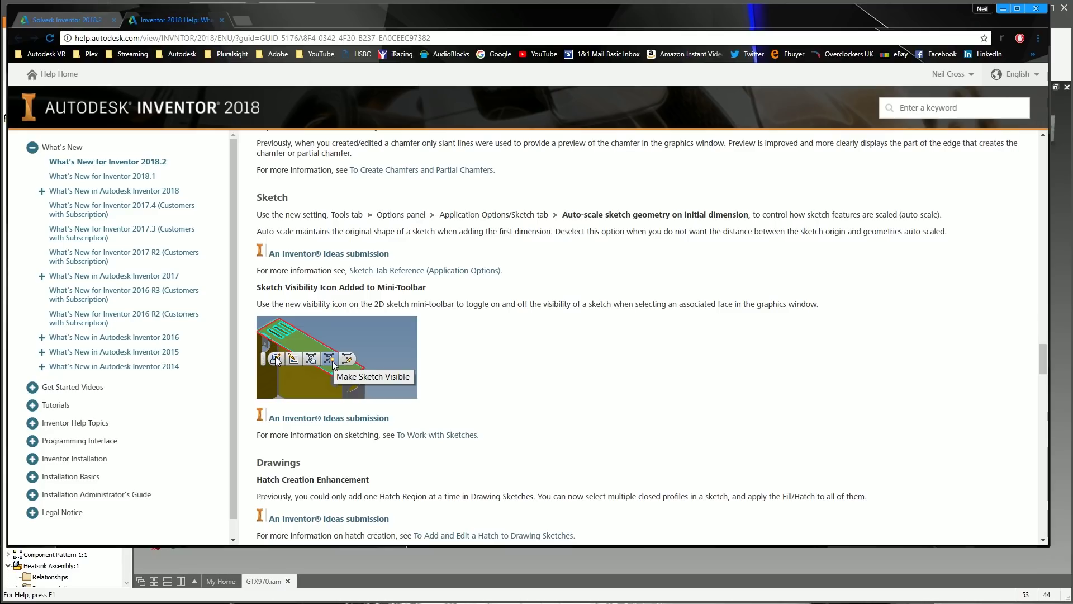
scroll(525, 318, down, 3)
scroll(421, 291, down, 1)
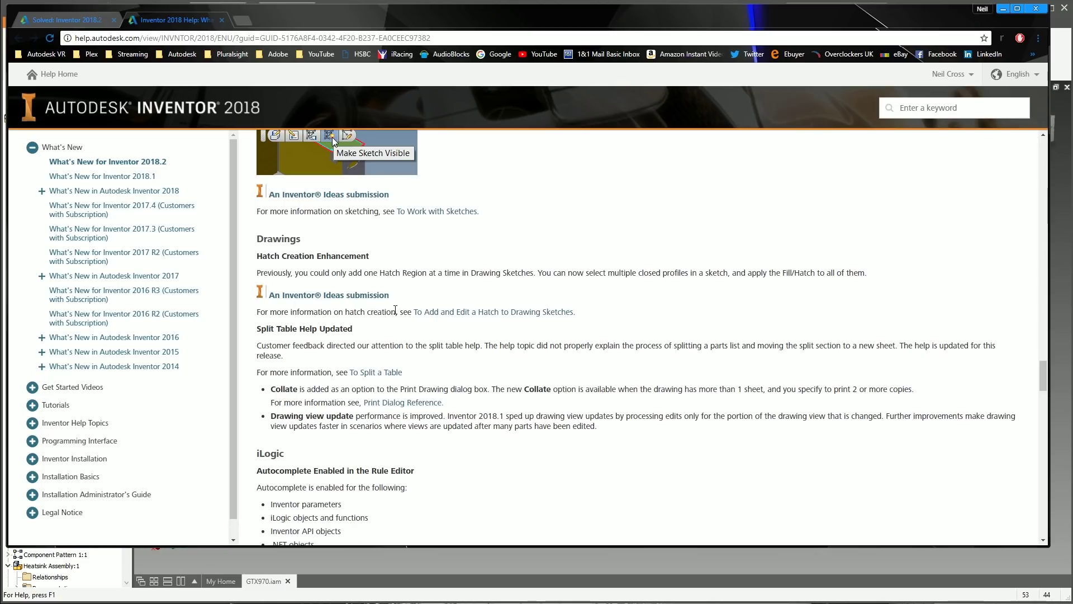
scroll(401, 305, down, 2)
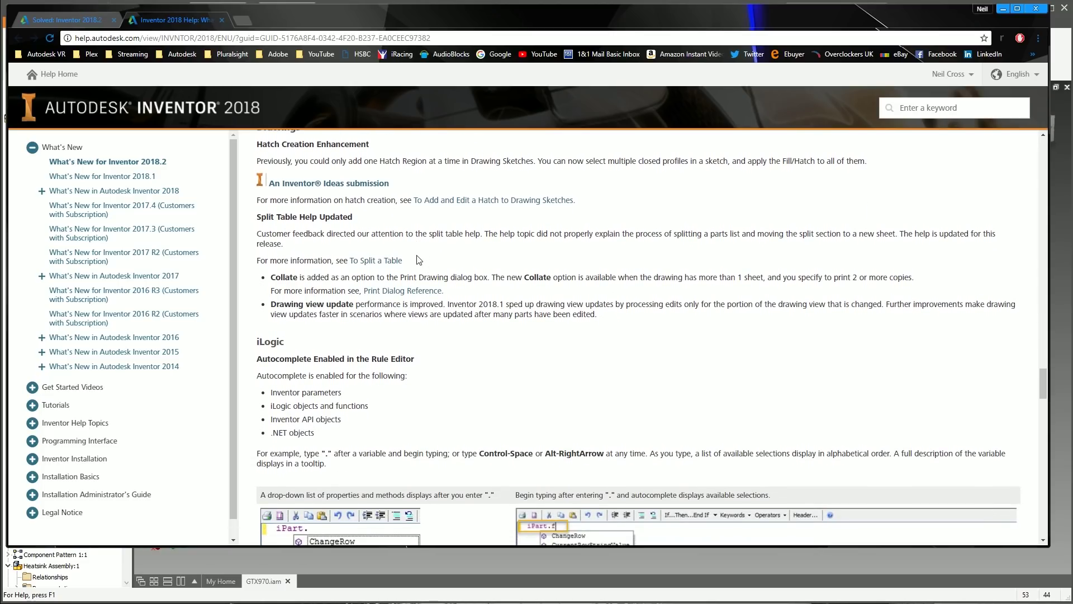
scroll(411, 268, down, 1)
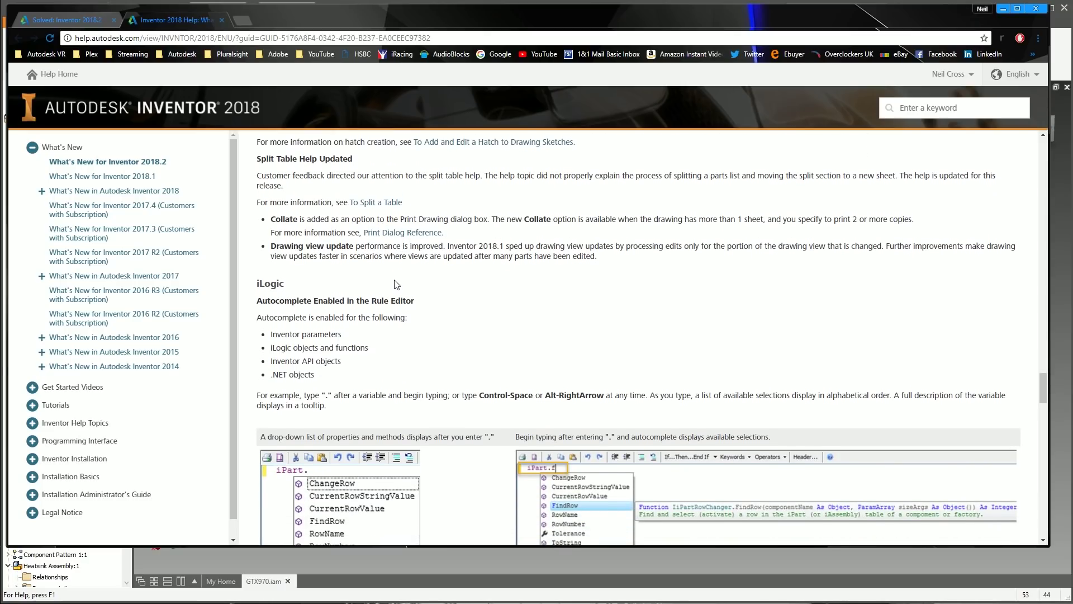
scroll(890, 314, up, 3)
Scroll the What's New page down to Support for Editing Suppressed Constraints in the General section
mouse_move(1042, 372)
mouse_down()
mouse_move(1046, 182)
mouse_move(1064, 145)
mouse_move(1043, 224)
mouse_move(1045, 385)
mouse_up()
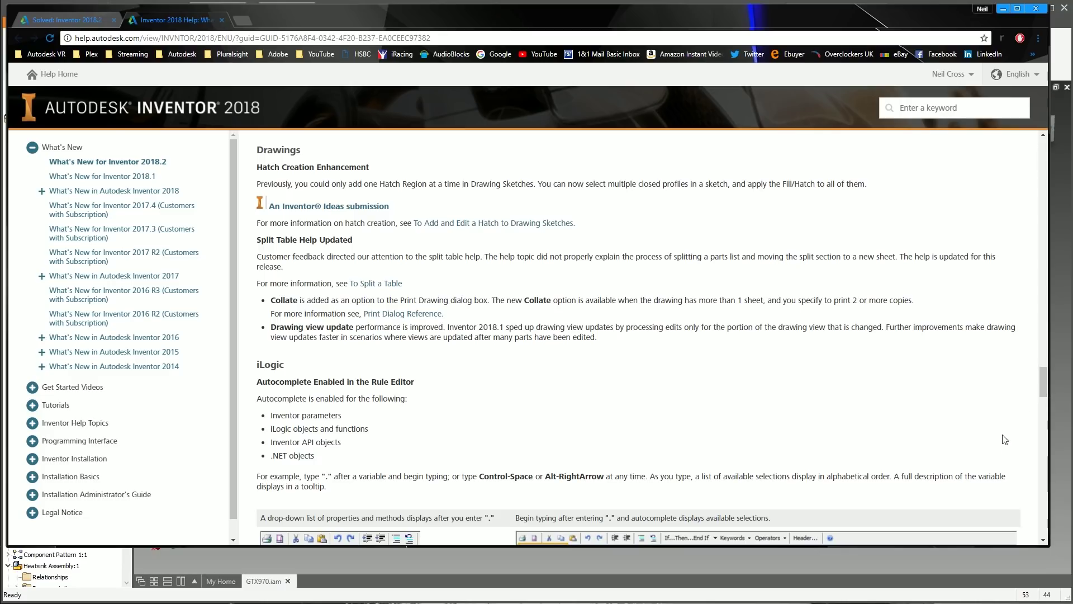
scroll(527, 320, down, 1)
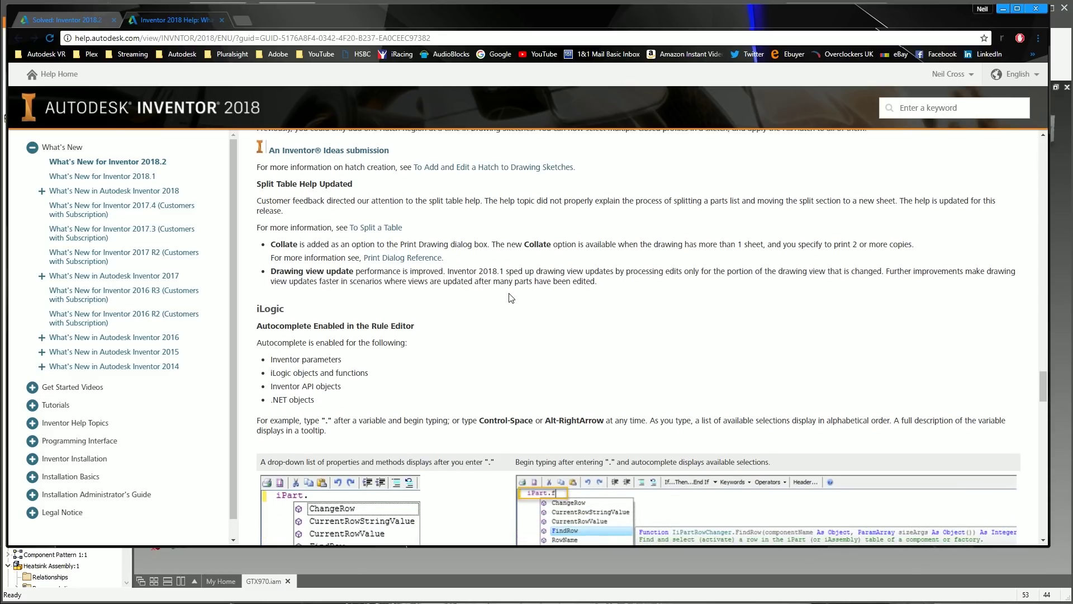
scroll(488, 285, down, 1)
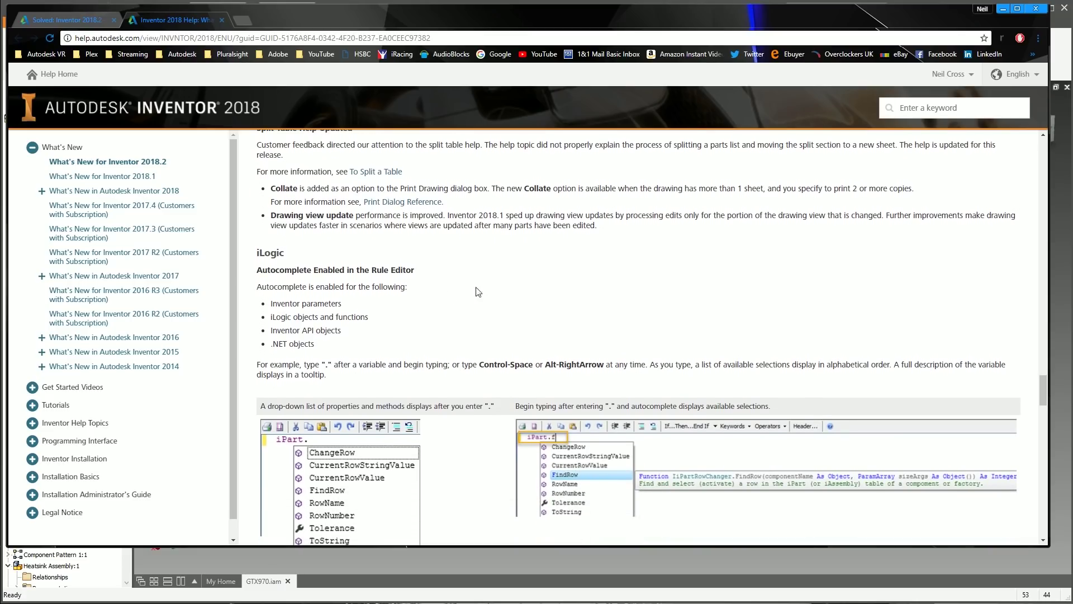
mouse_move(1043, 392)
mouse_down()
mouse_move(1059, 139)
mouse_move(1064, 459)
mouse_up()
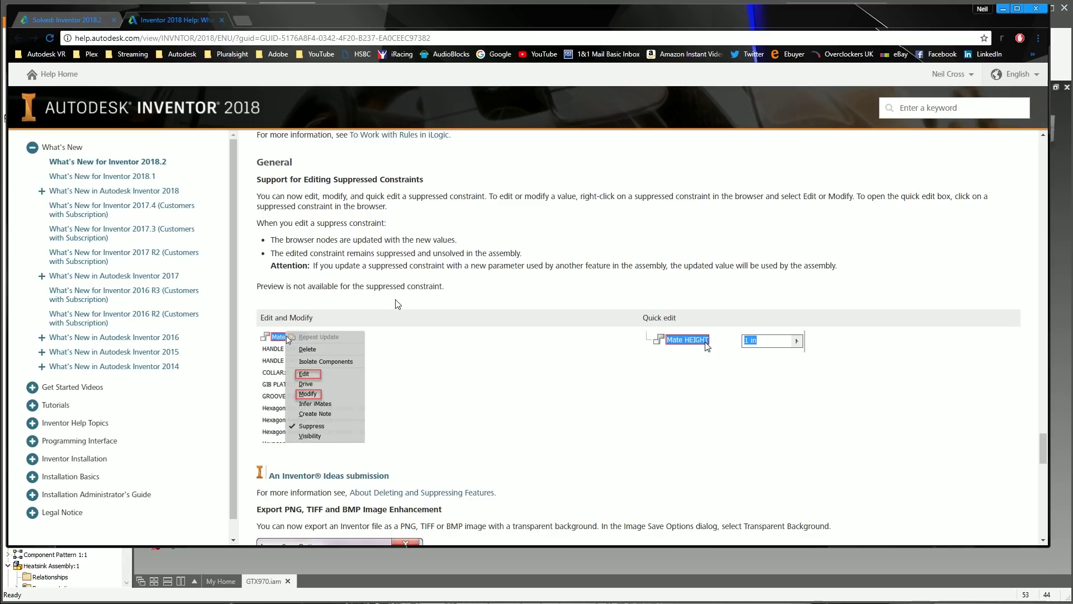
Scroll to Export PNG, TIFF and BMP Image Enhancement and highlight its heading, paragraph and screenshot
scroll(396, 335, down, 2)
scroll(396, 335, down, 2)
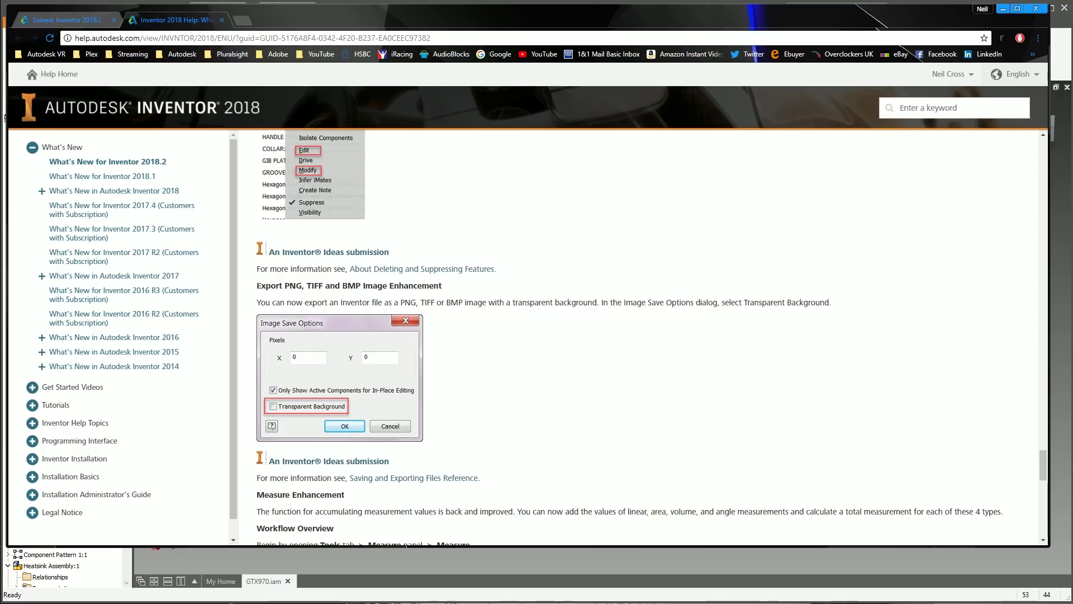
drag(257, 285, 378, 338)
mouse_move(458, 454)
mouse_down()
mouse_move(481, 436)
mouse_move(453, 438)
mouse_up()
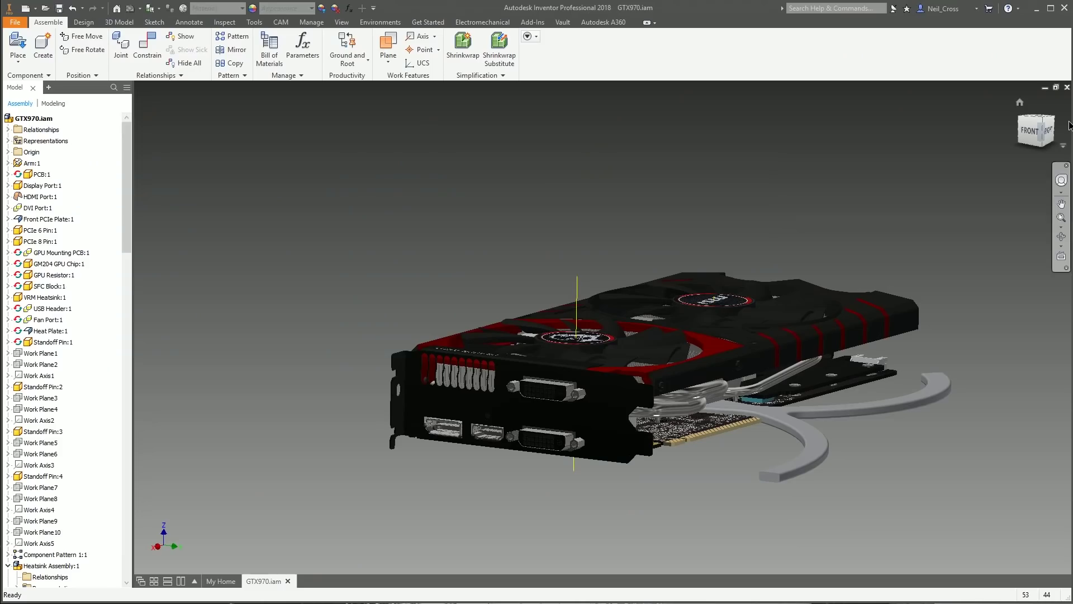
Delete the Arm:1 part from the GTX970 assembly and pan the card up and left
click(1067, 125)
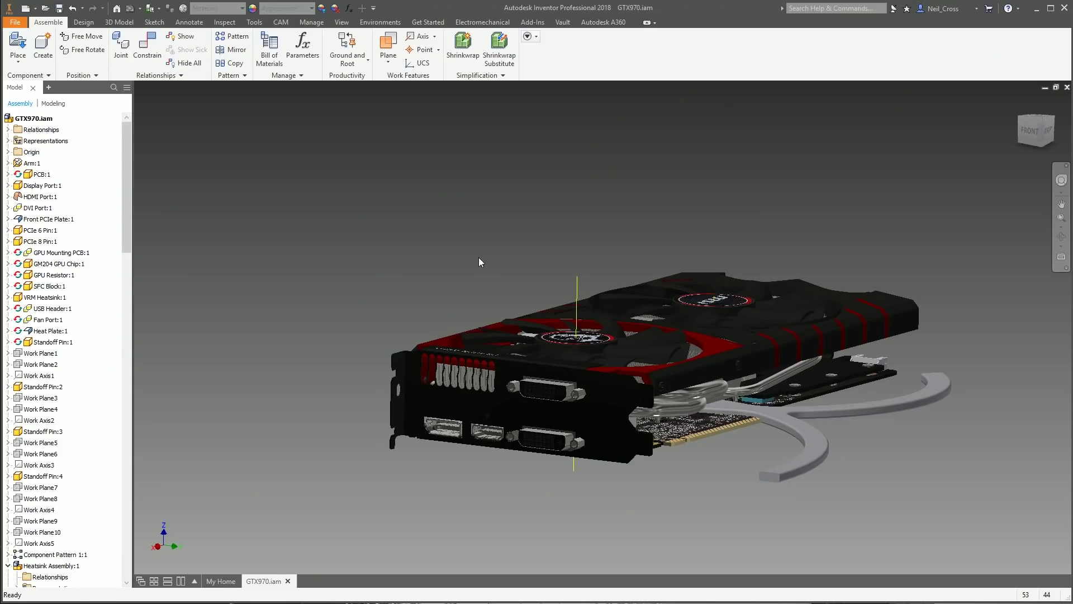
click(821, 437)
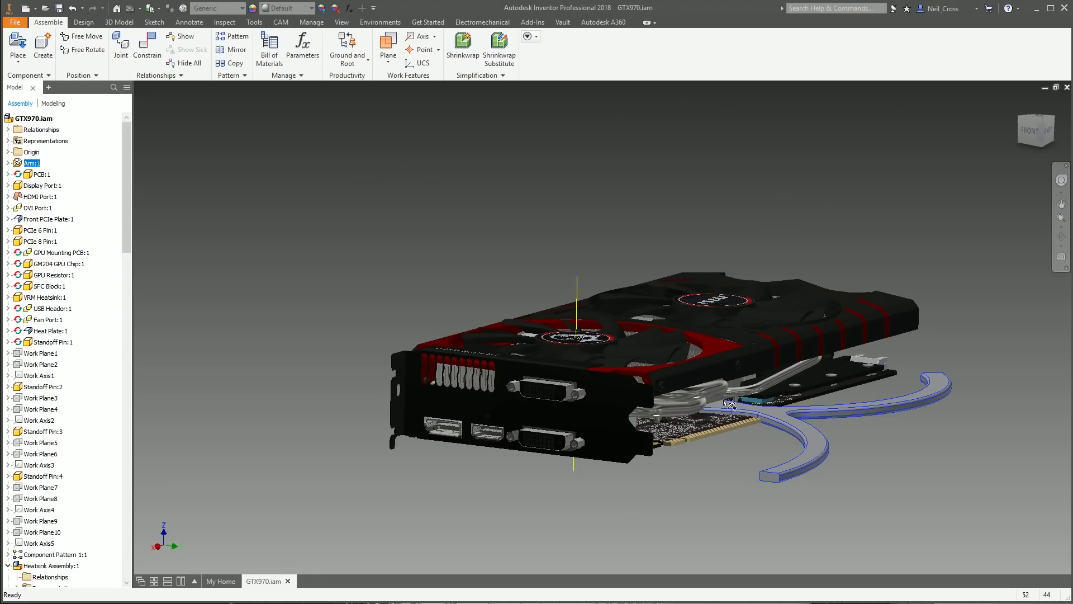
key(Delete)
middle_drag(431, 249, 419, 210)
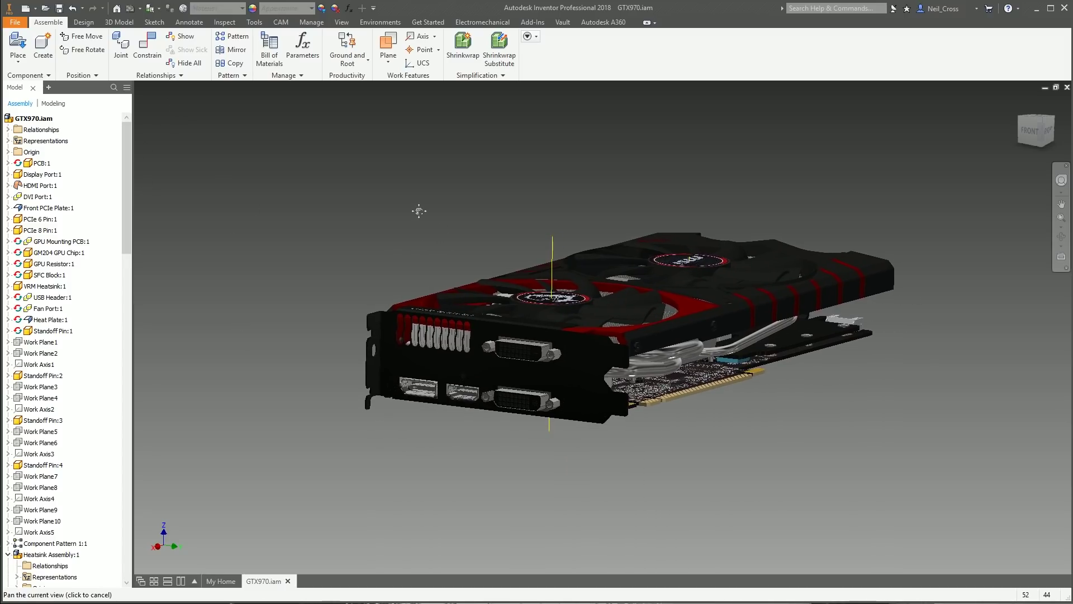
Start an image export of the model and set the save location to the Desktop
click(15, 22)
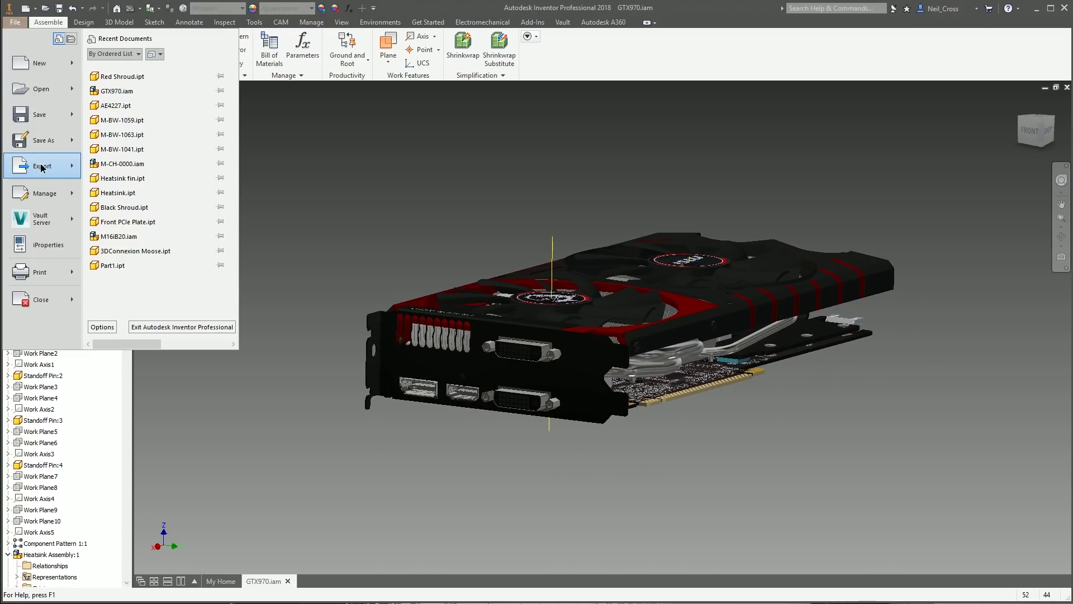
mouse_move(44, 167)
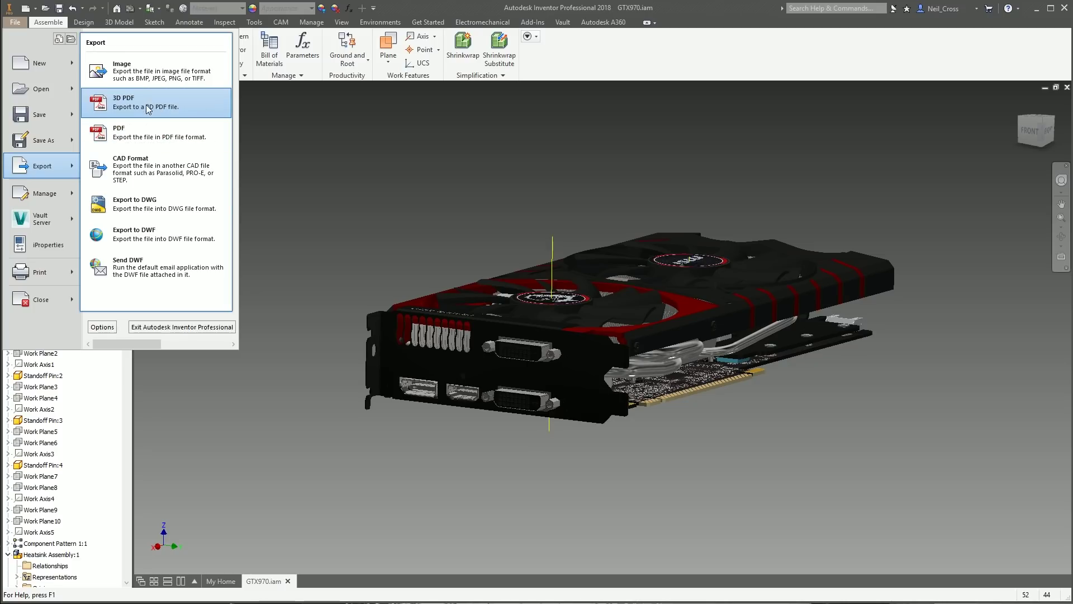
click(162, 68)
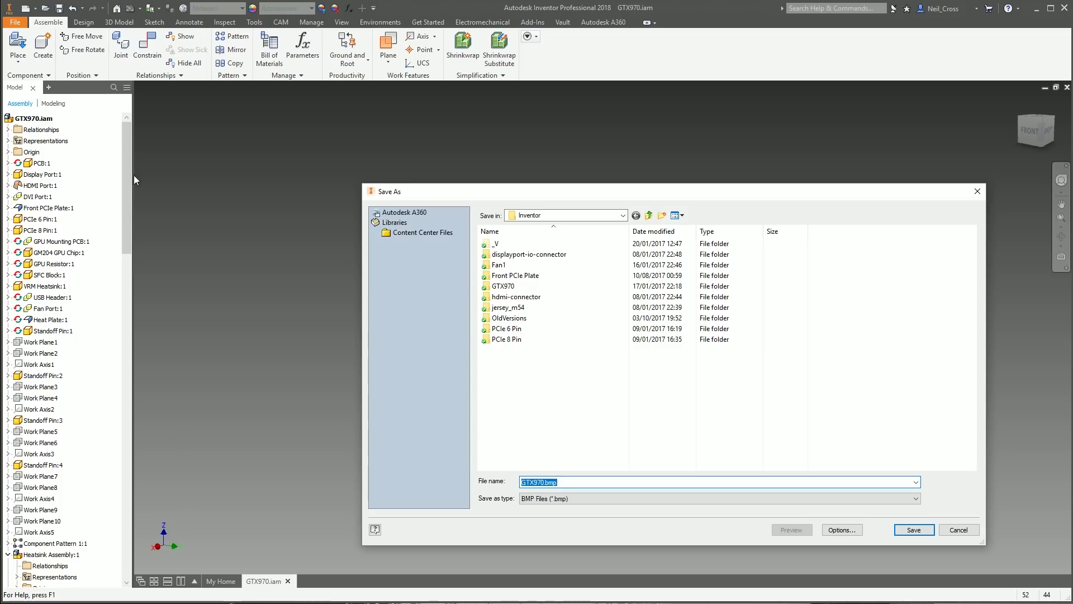
drag(766, 197, 653, 145)
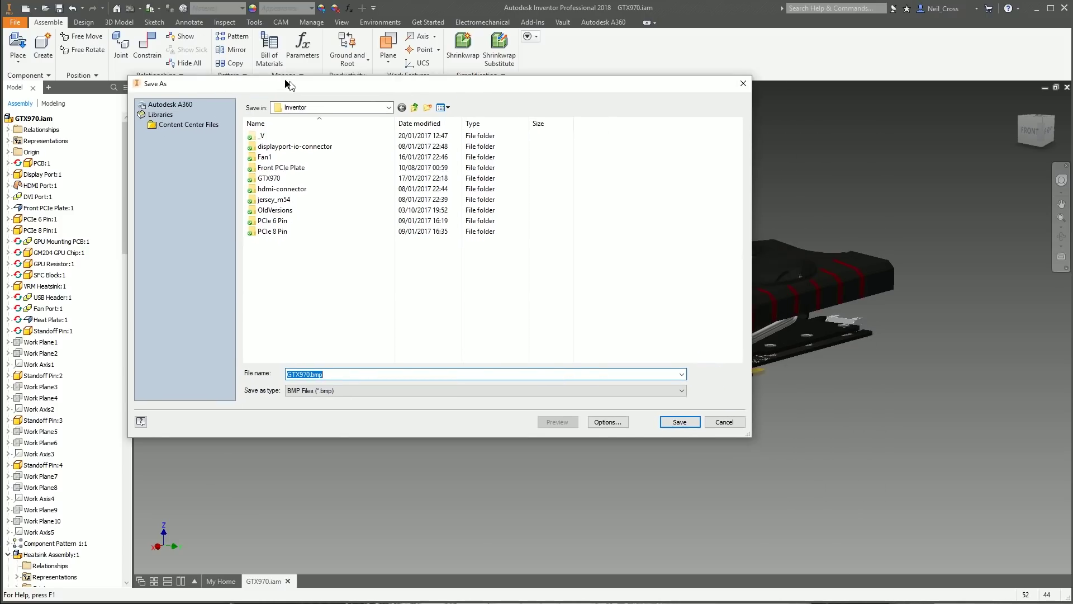
drag(411, 136, 191, 42)
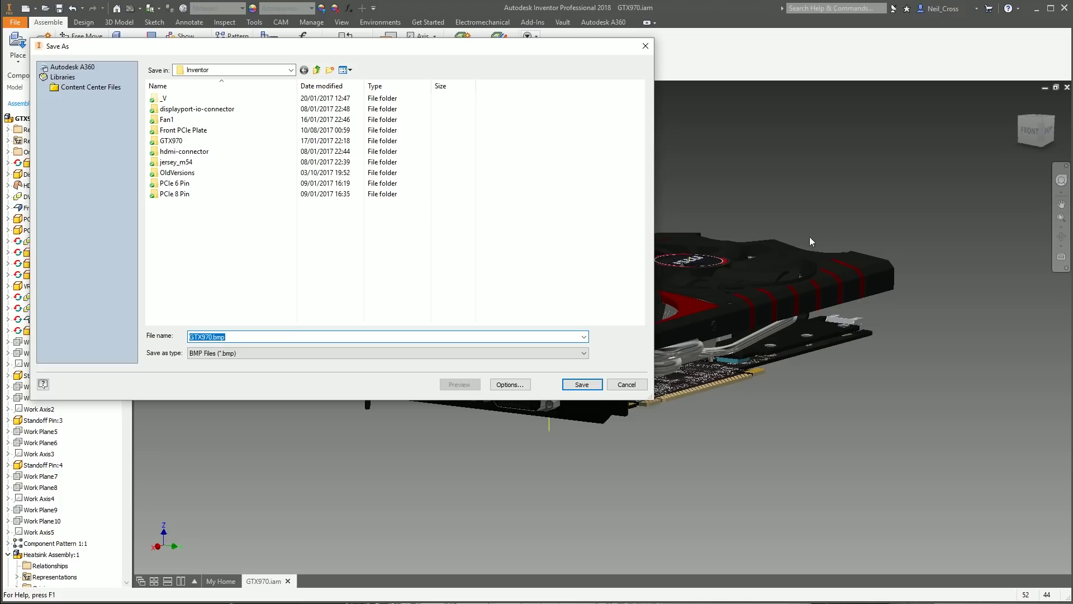
drag(362, 48, 517, 89)
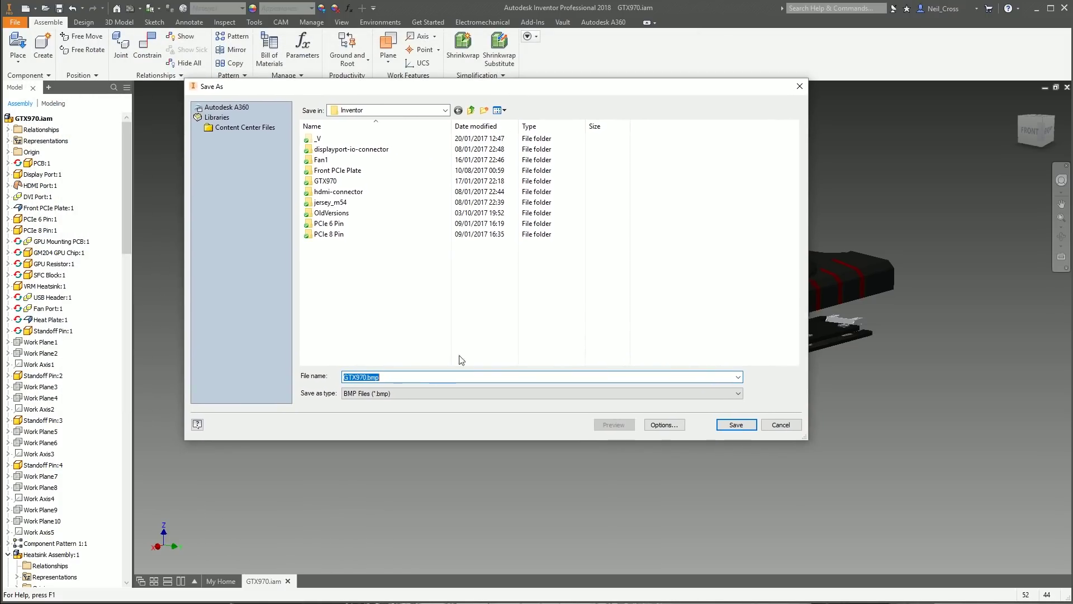
click(444, 110)
click(364, 132)
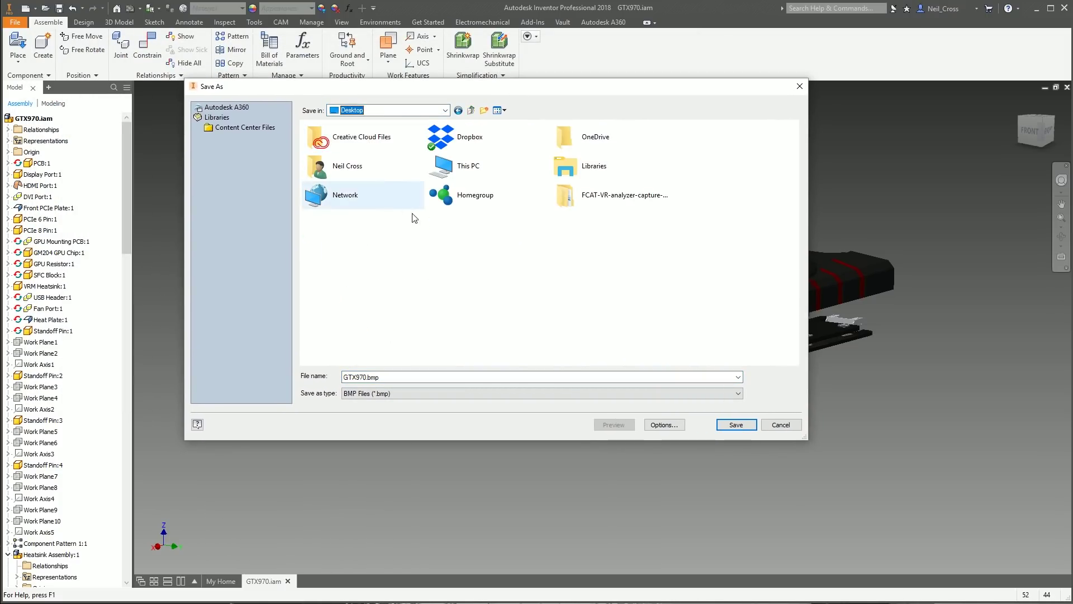
Close the image save dialog and apply the Realistic visual style with Two Lights lighting
click(799, 86)
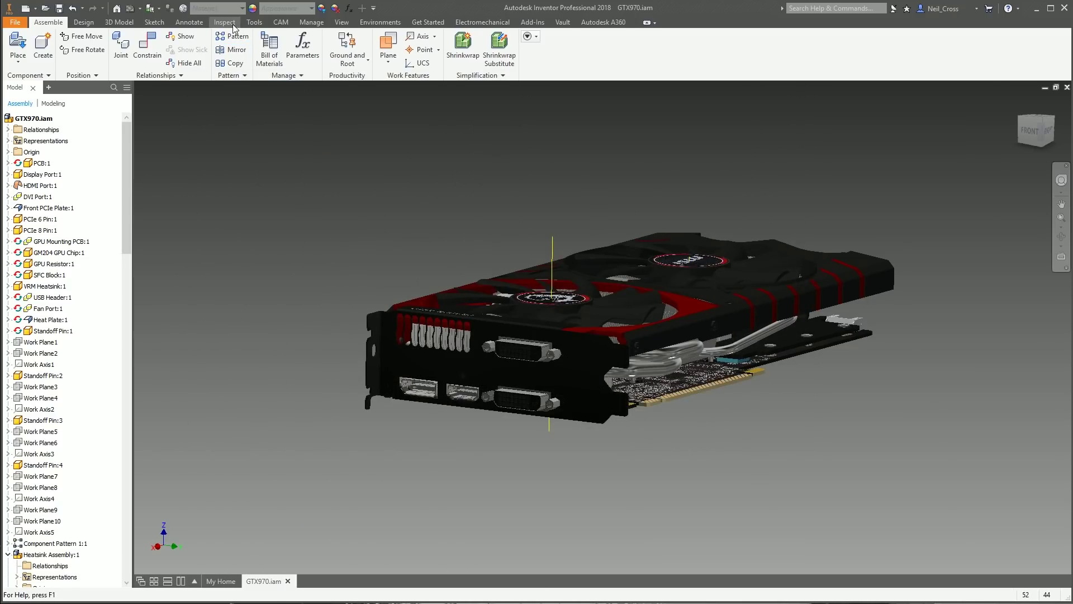
click(341, 22)
click(152, 53)
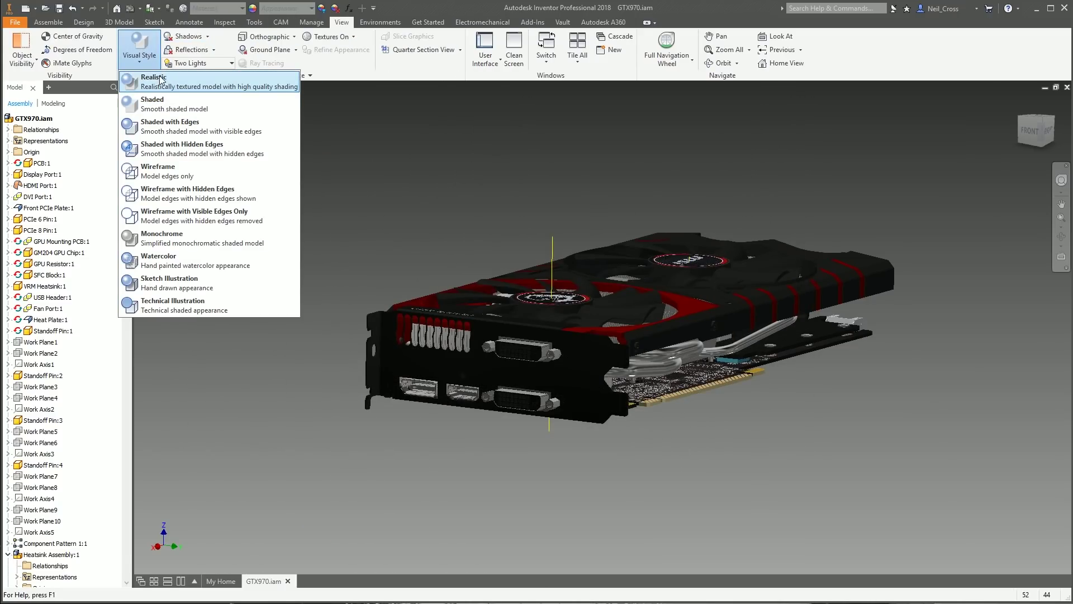
click(159, 81)
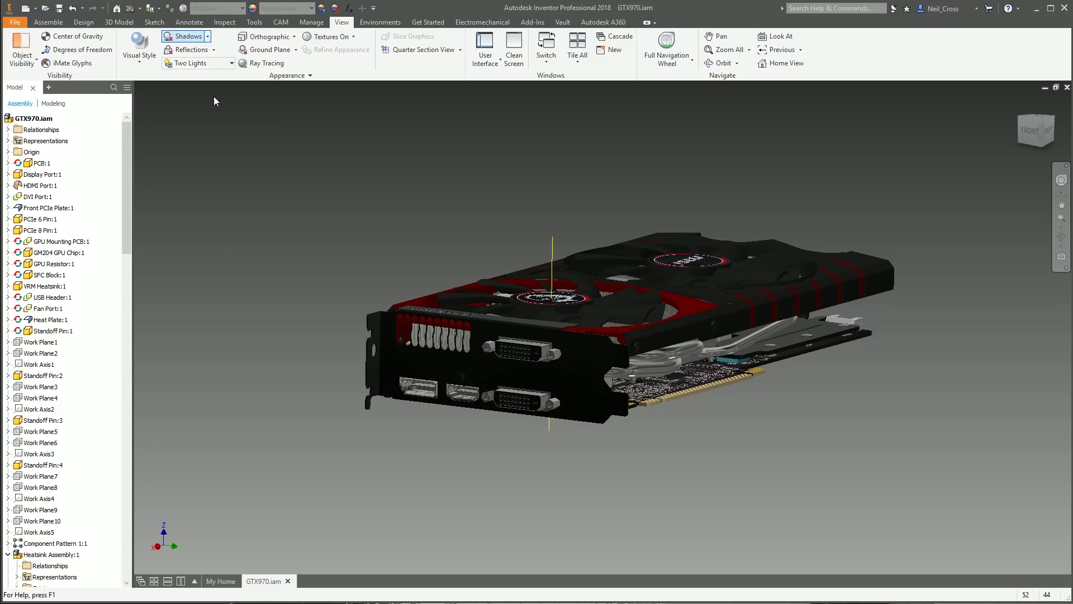
click(205, 63)
click(190, 74)
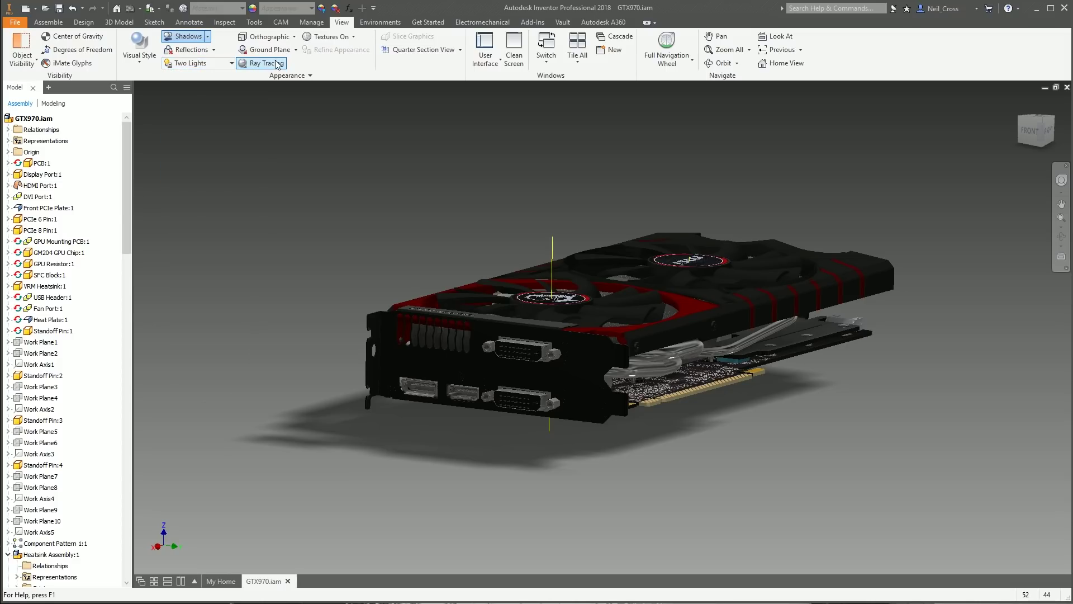
Switch to perspective projection and orbit the card to show its right side
click(269, 37)
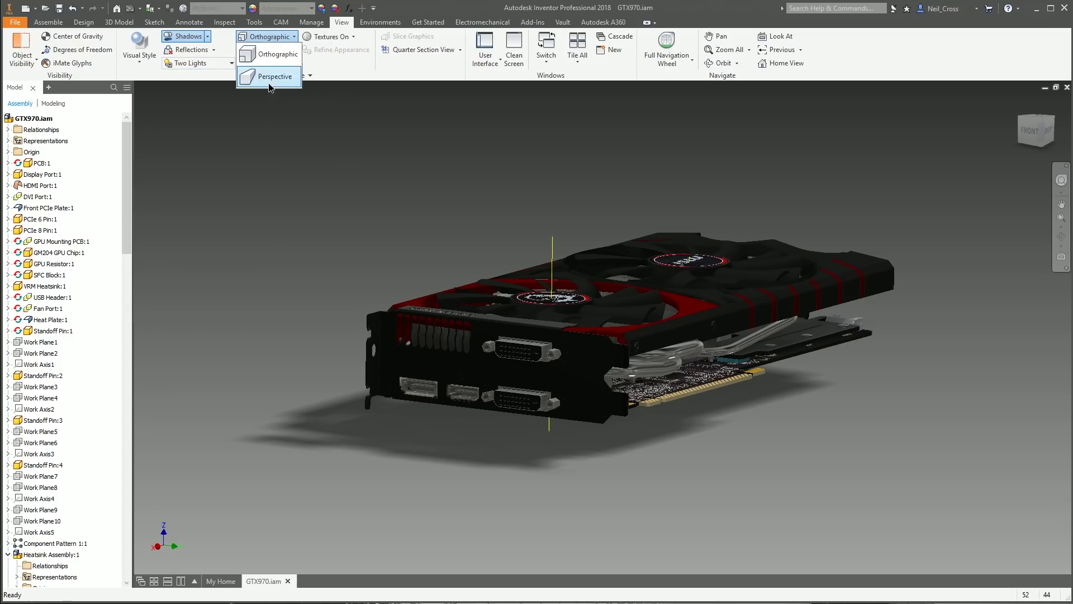
click(271, 78)
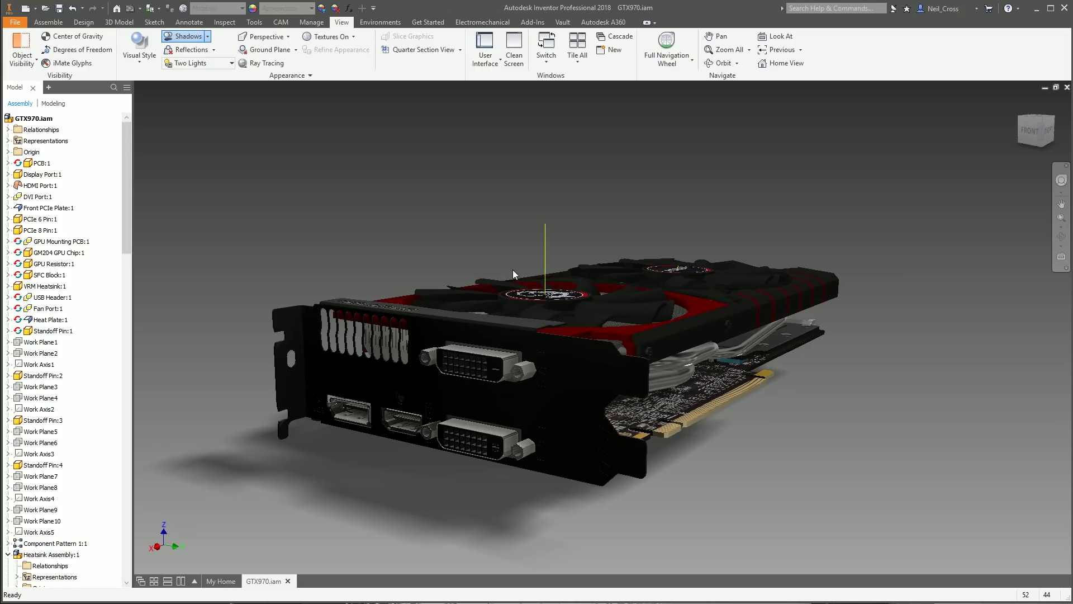
scroll(511, 269, down, 5)
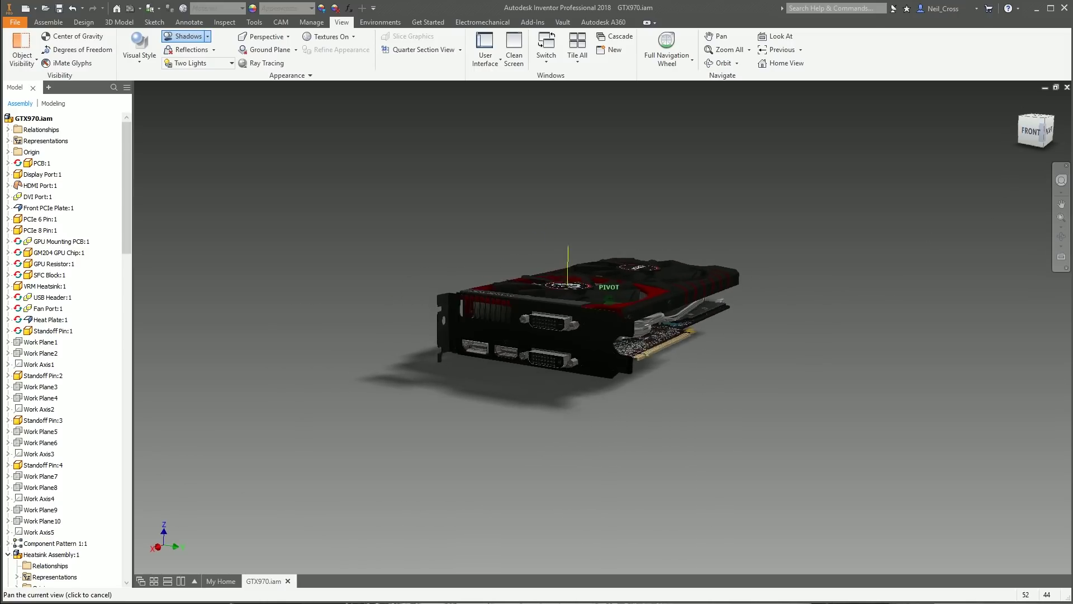
scroll(580, 324, up, 6)
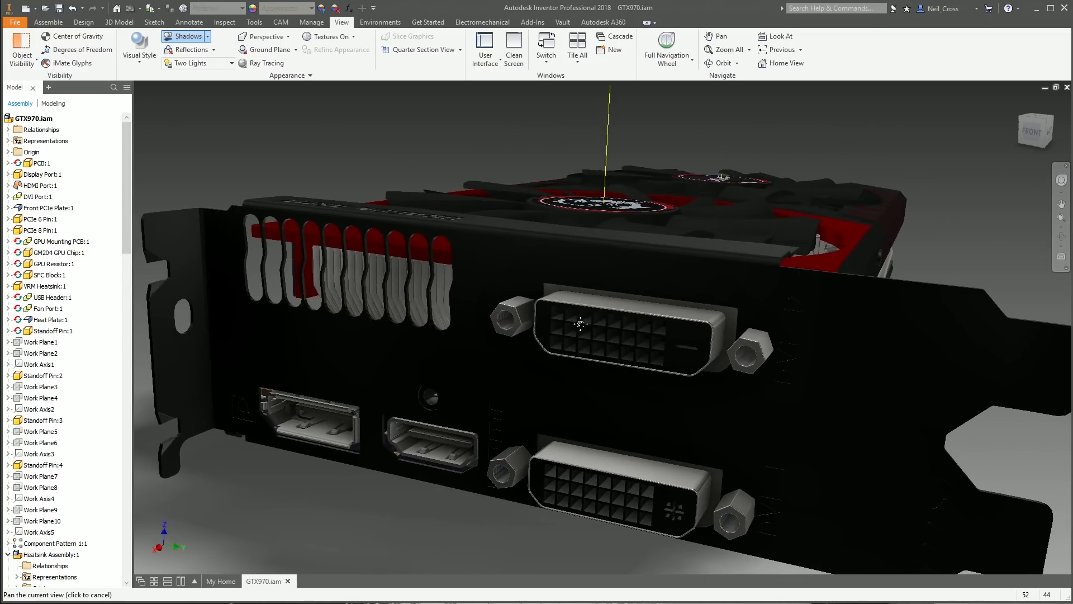
scroll(581, 325, down, 4)
scroll(583, 328, up, 1)
key(Escape)
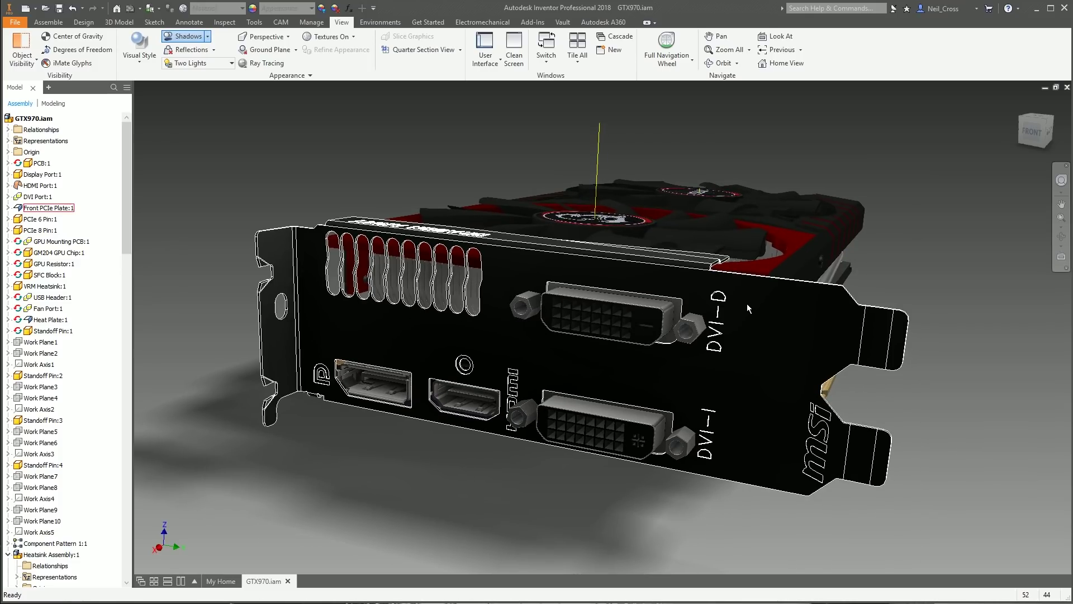
shift+middle_drag(742, 304, 799, 290)
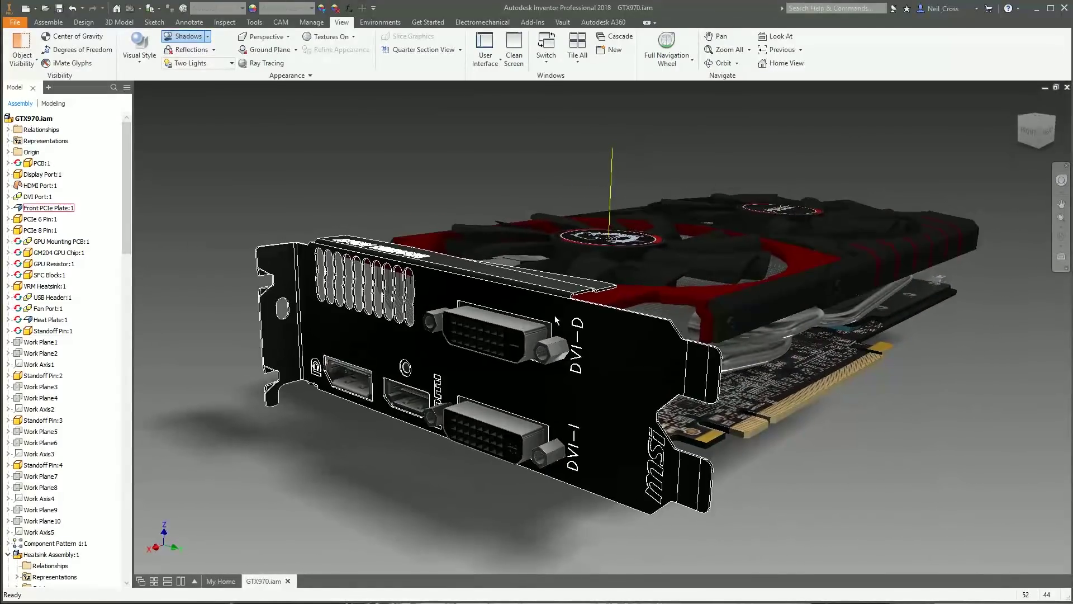
Export the view as an image to the Desktop with PNG as the file type
click(15, 21)
mouse_move(22, 167)
click(222, 114)
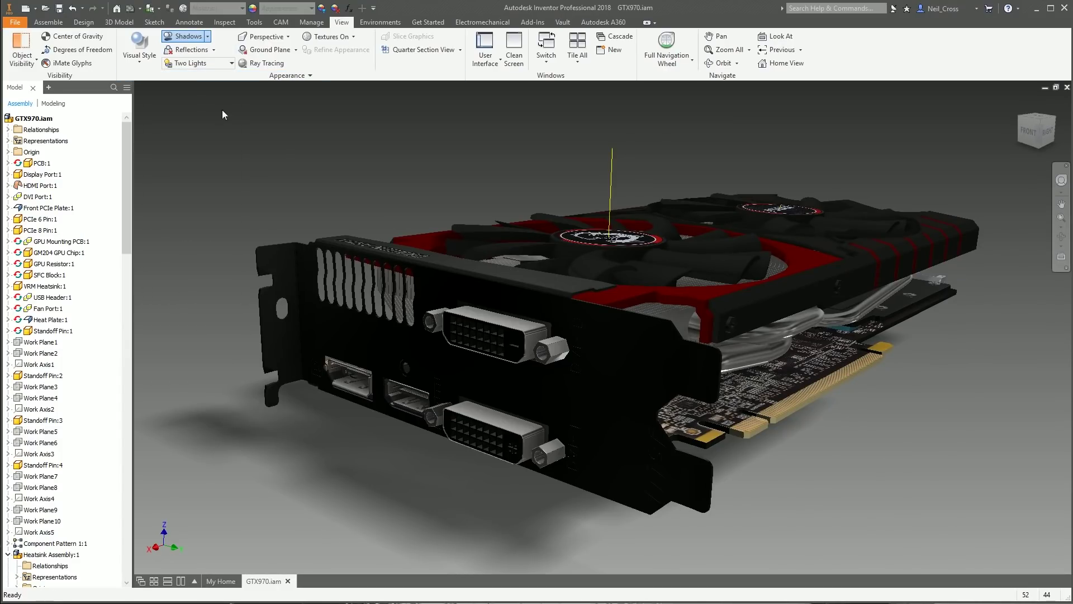
click(384, 110)
click(352, 120)
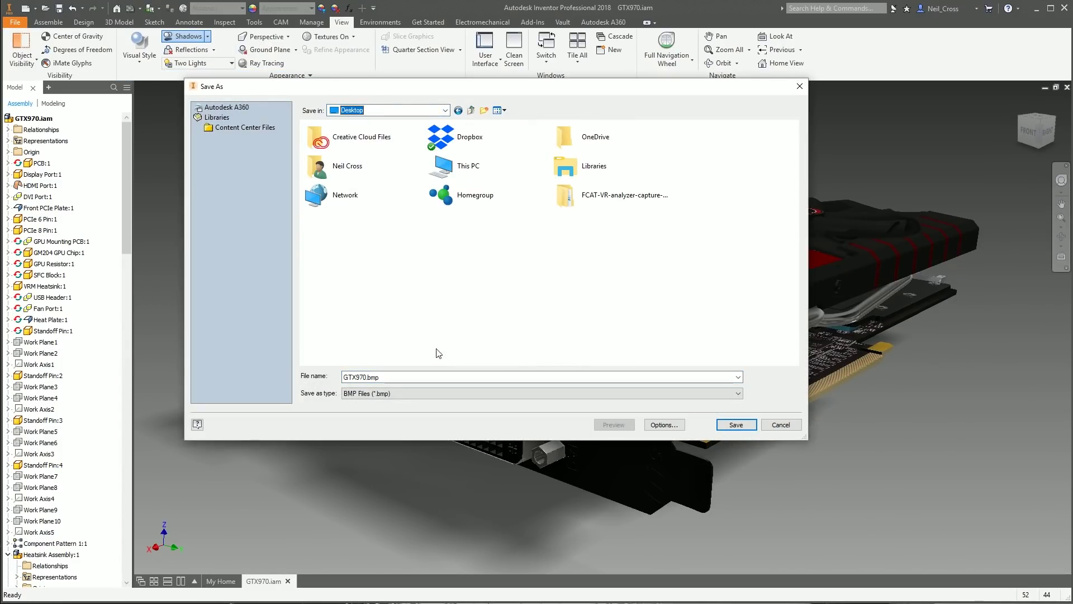
click(391, 393)
click(383, 425)
click(384, 394)
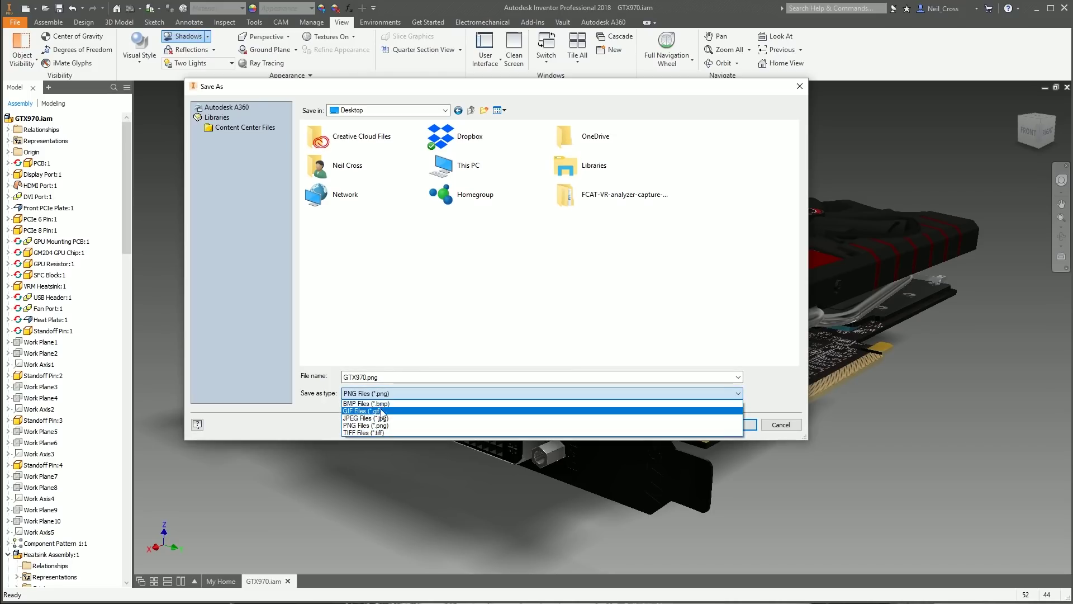
click(368, 424)
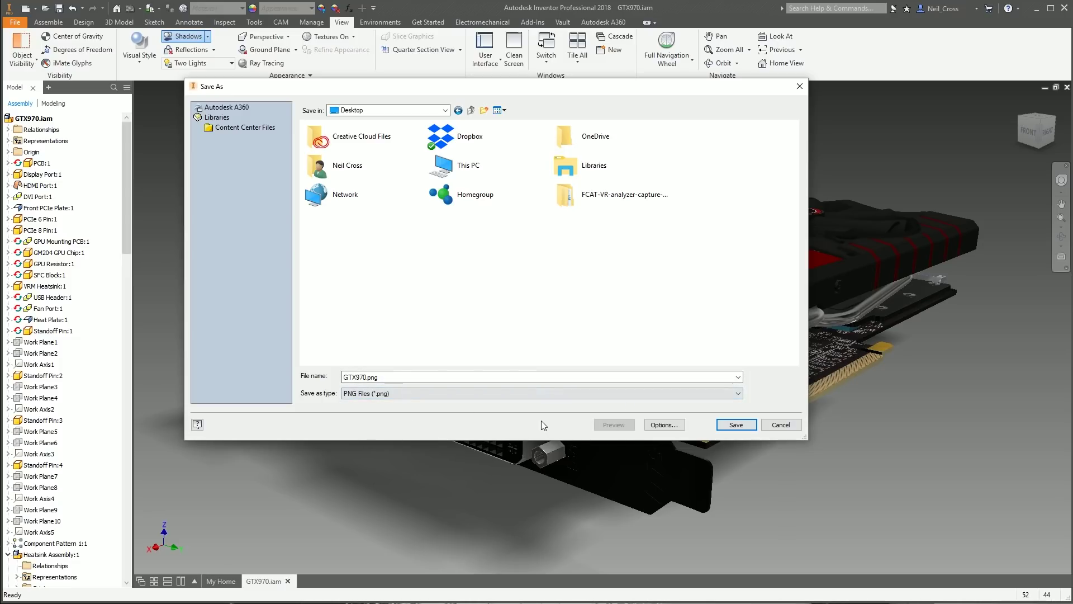
Enable Transparent Background in the image options and save as GTX970.png
click(662, 426)
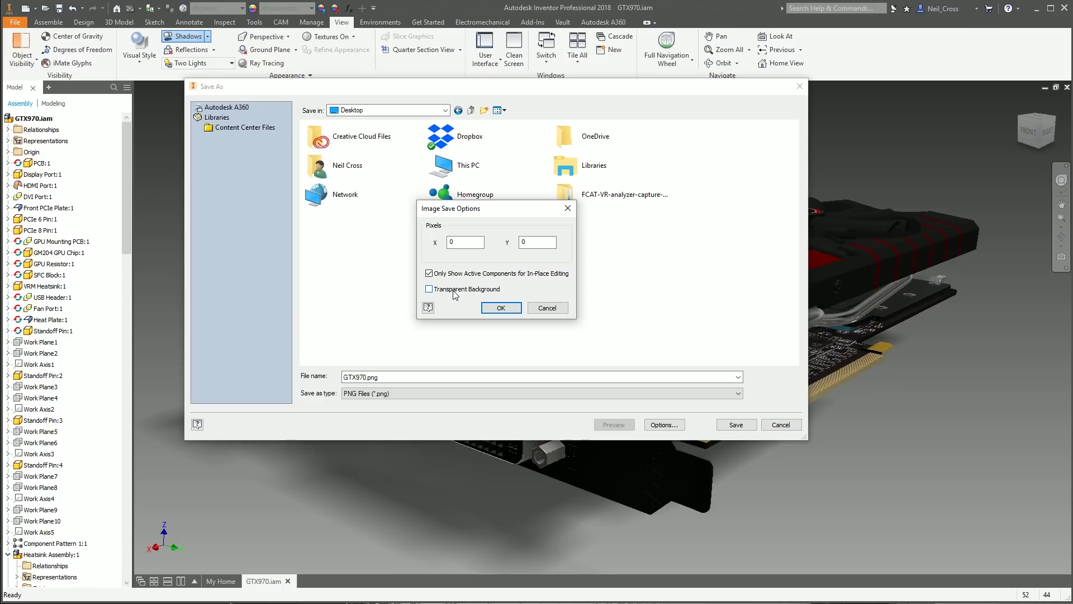
click(452, 291)
key(Return)
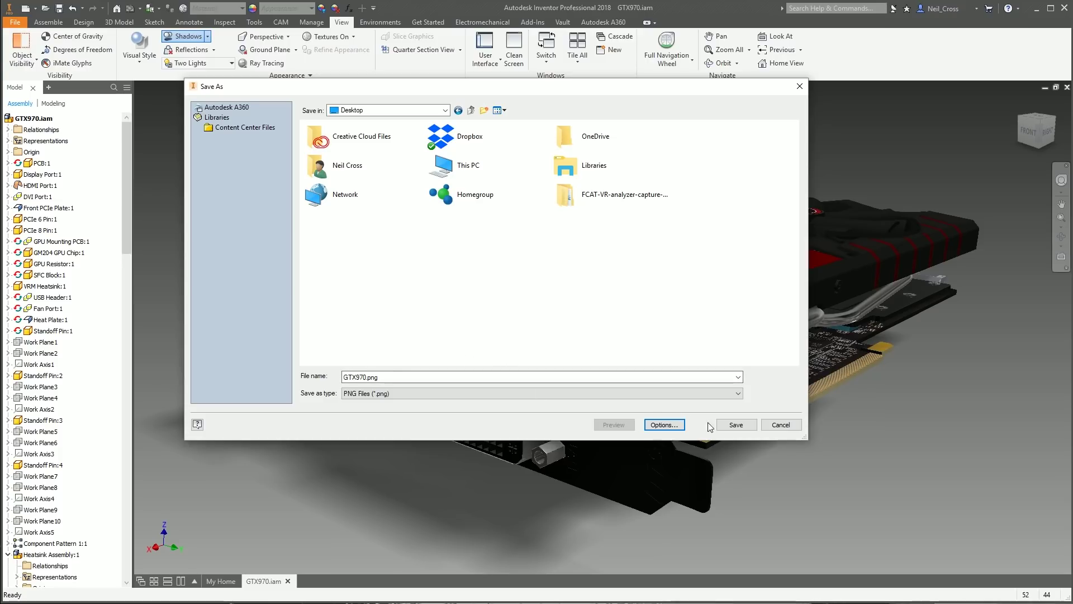
click(729, 425)
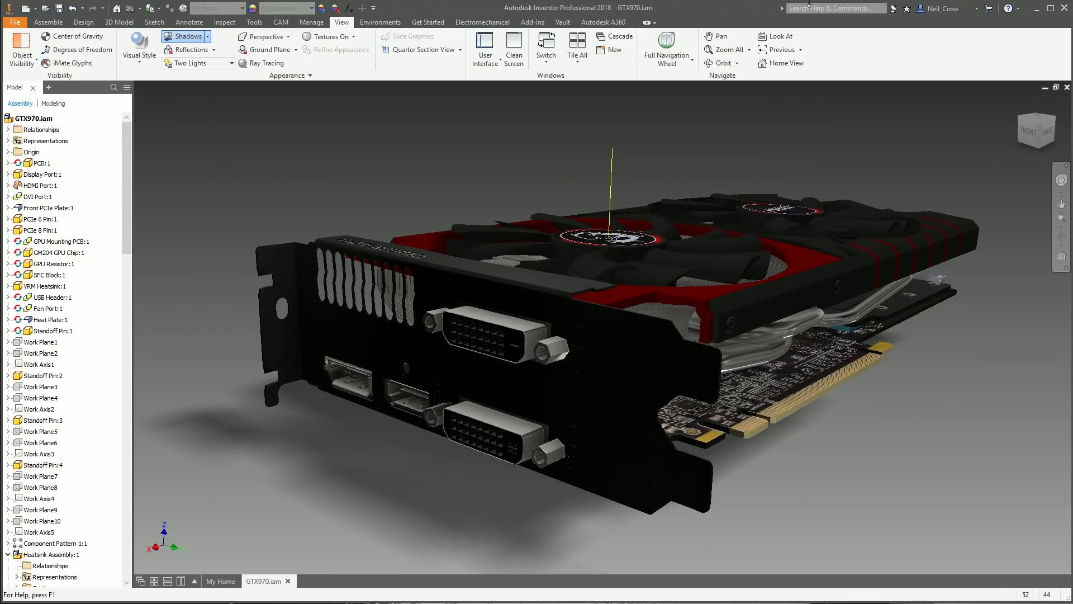
Minimize Inventor and the browser, then open GTX970.png from the desktop in Photos
click(1038, 10)
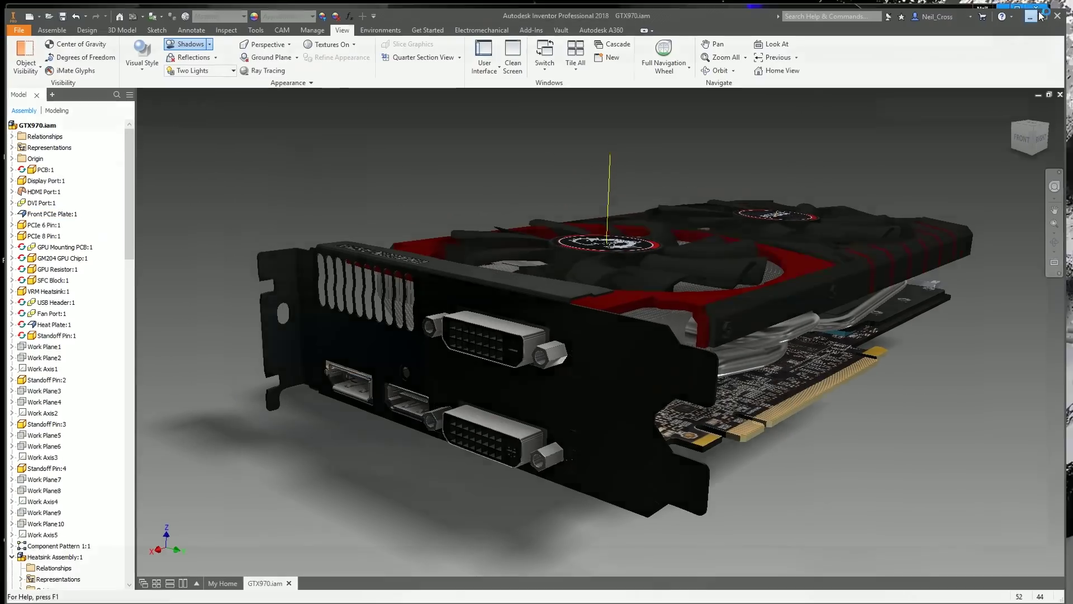
click(1000, 13)
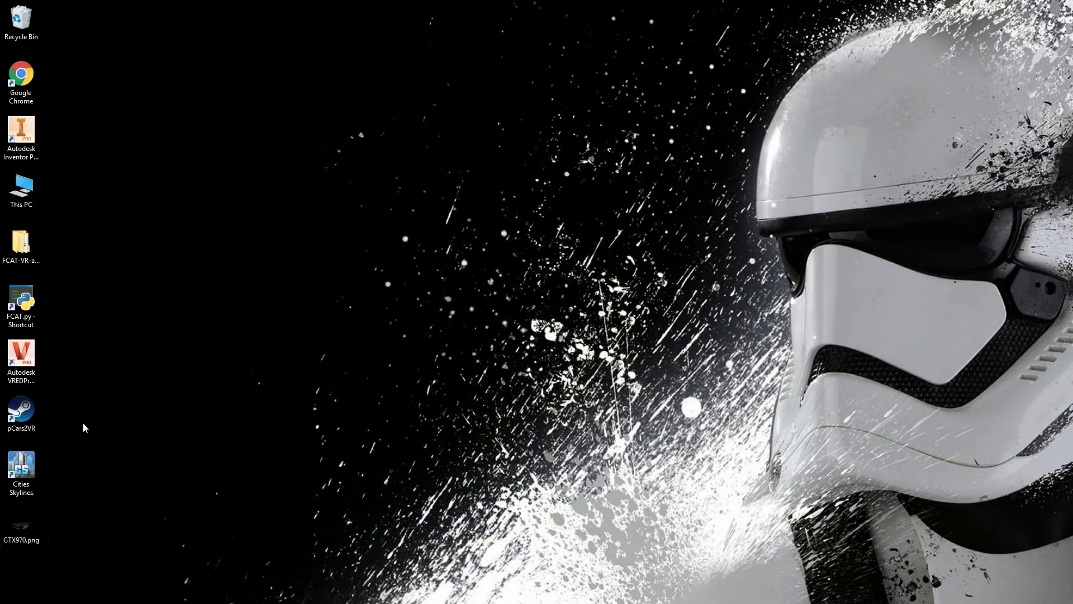
drag(21, 528, 123, 192)
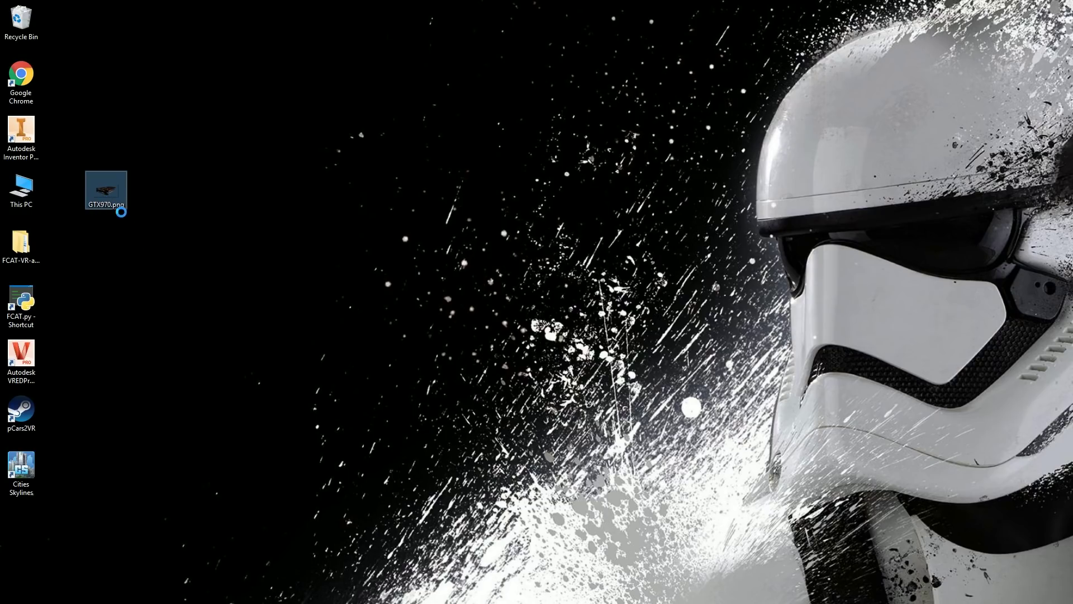
right_click(107, 205)
click(110, 202)
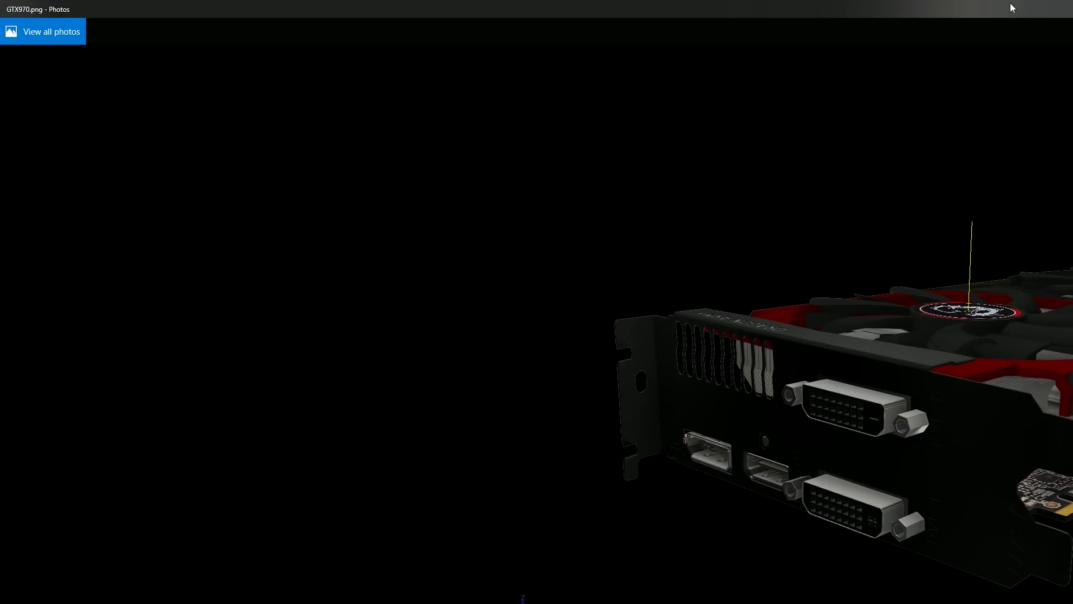
drag(994, 37, 539, 32)
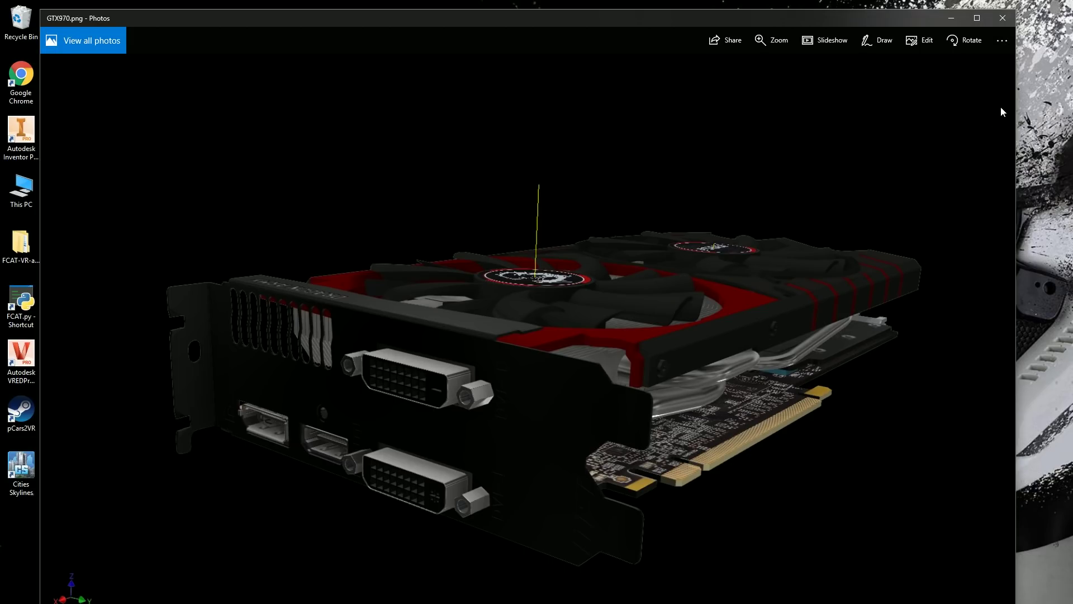
Close Photos and dismiss the GTX970.png context menu without picking an Open with app
click(1005, 17)
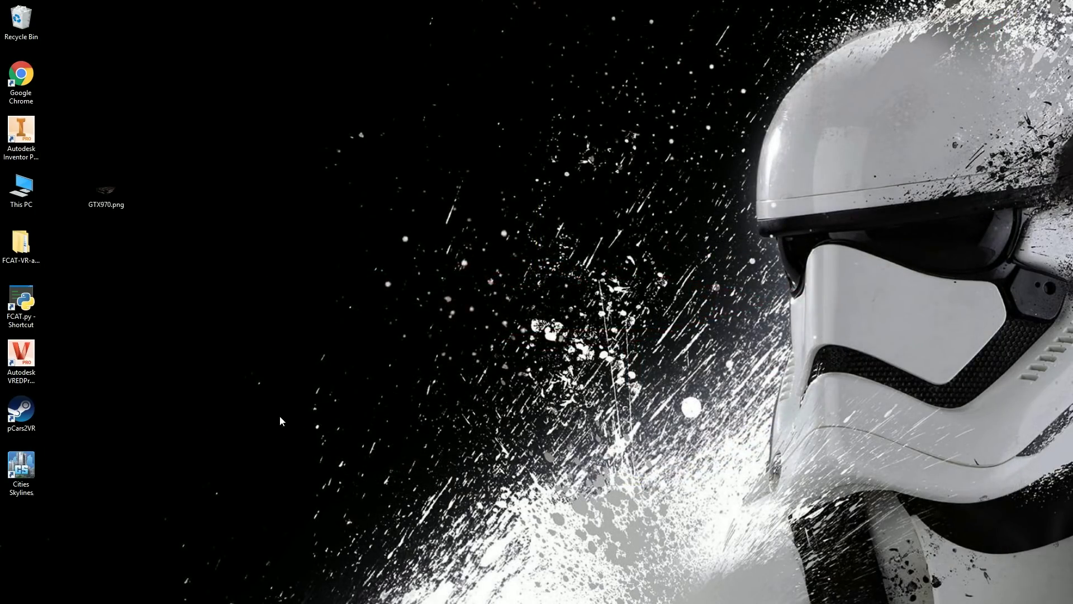
right_click(112, 197)
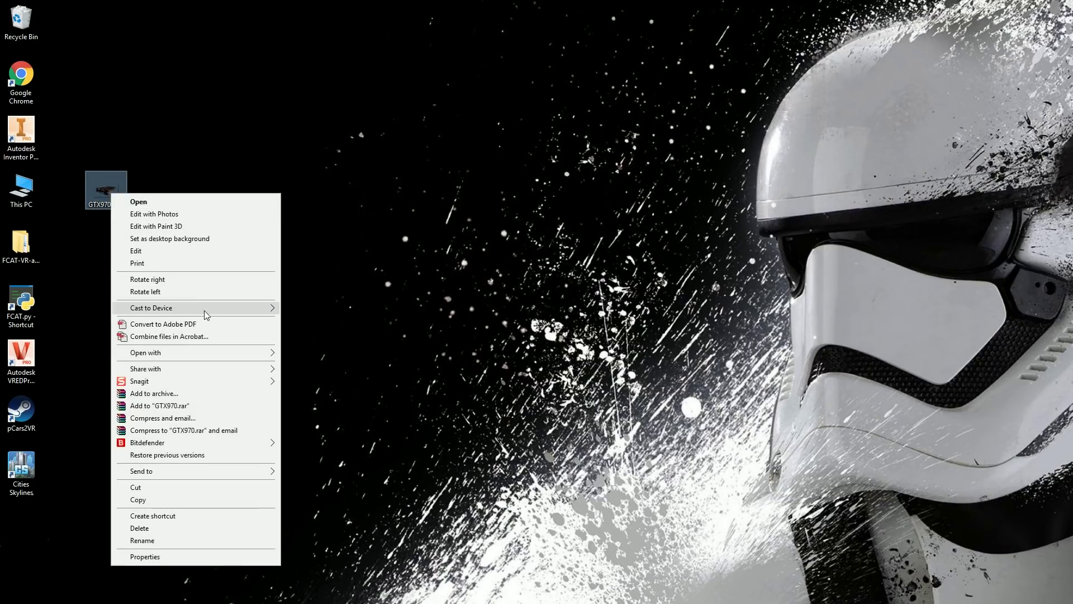
mouse_move(201, 353)
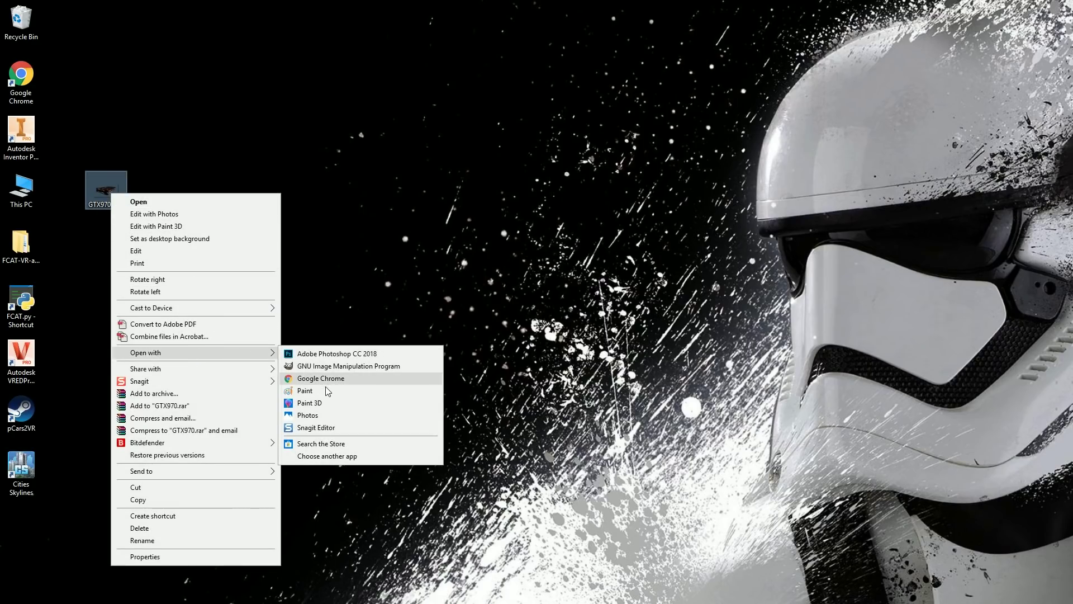
click(259, 391)
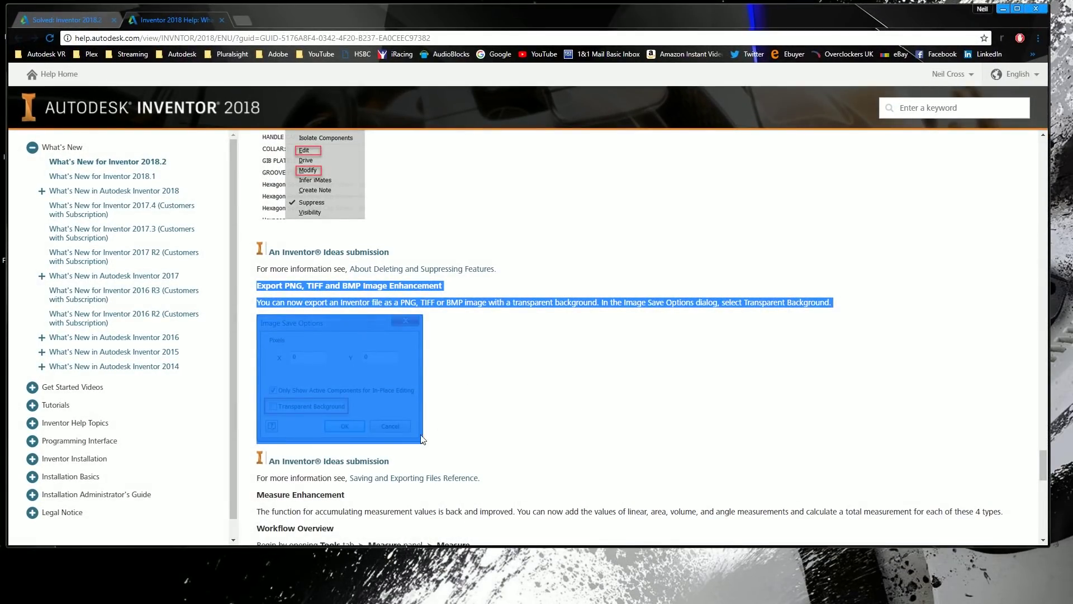
Clear the selection and scroll the What's New page through the Measure Enhancement section
click(368, 493)
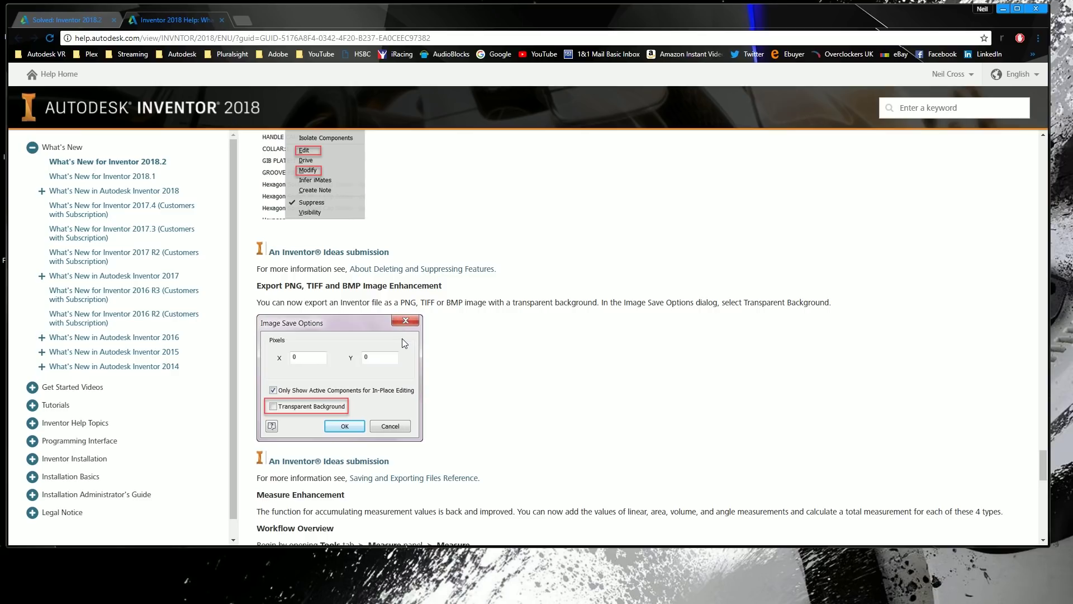
scroll(437, 373, down, 5)
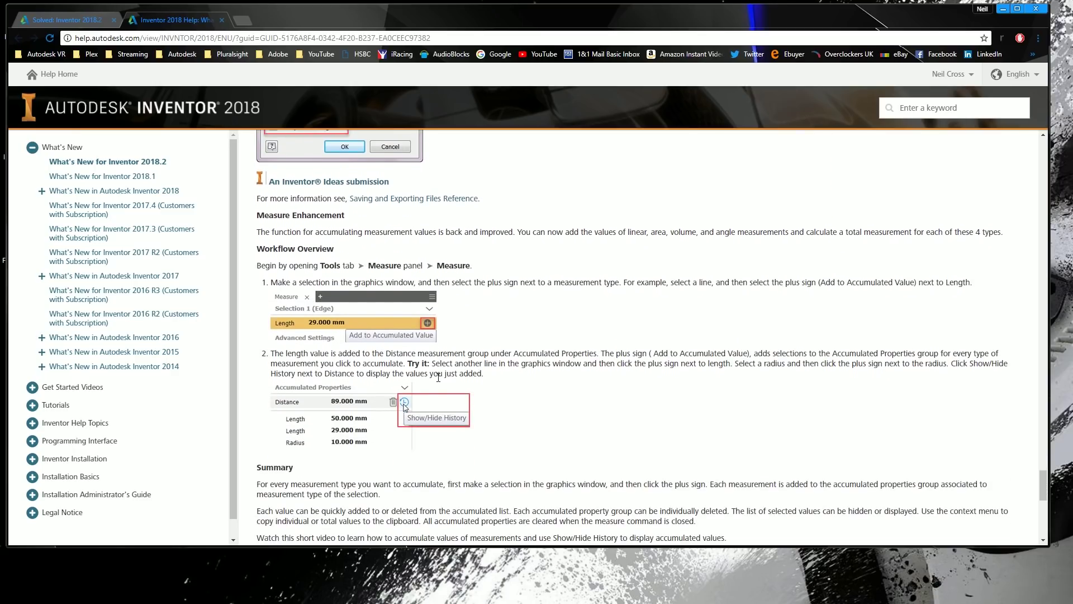
scroll(438, 378, down, 4)
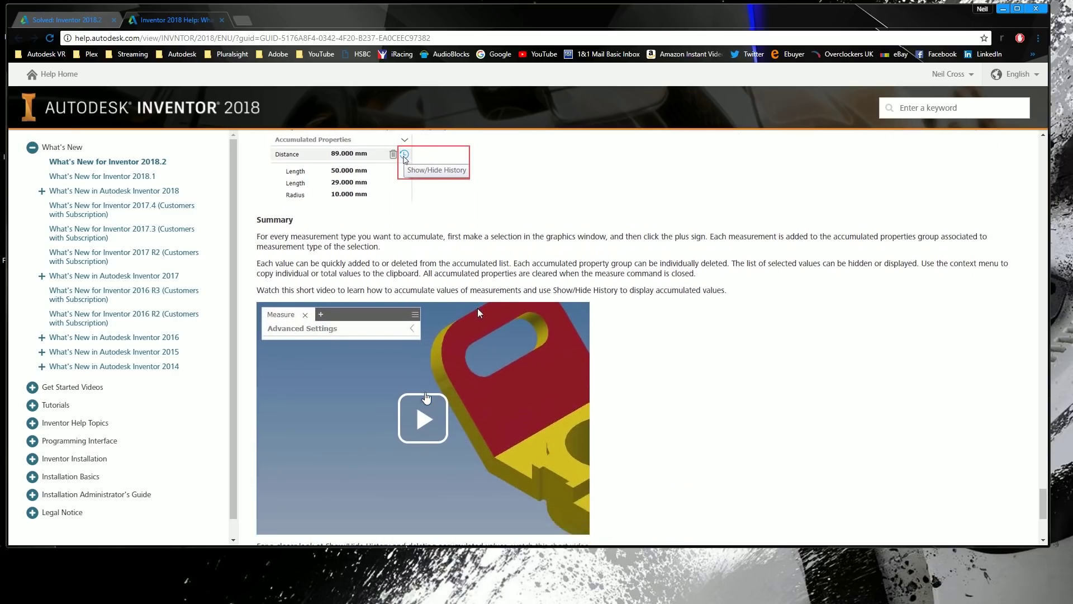
scroll(426, 398, down, 3)
scroll(433, 396, up, 5)
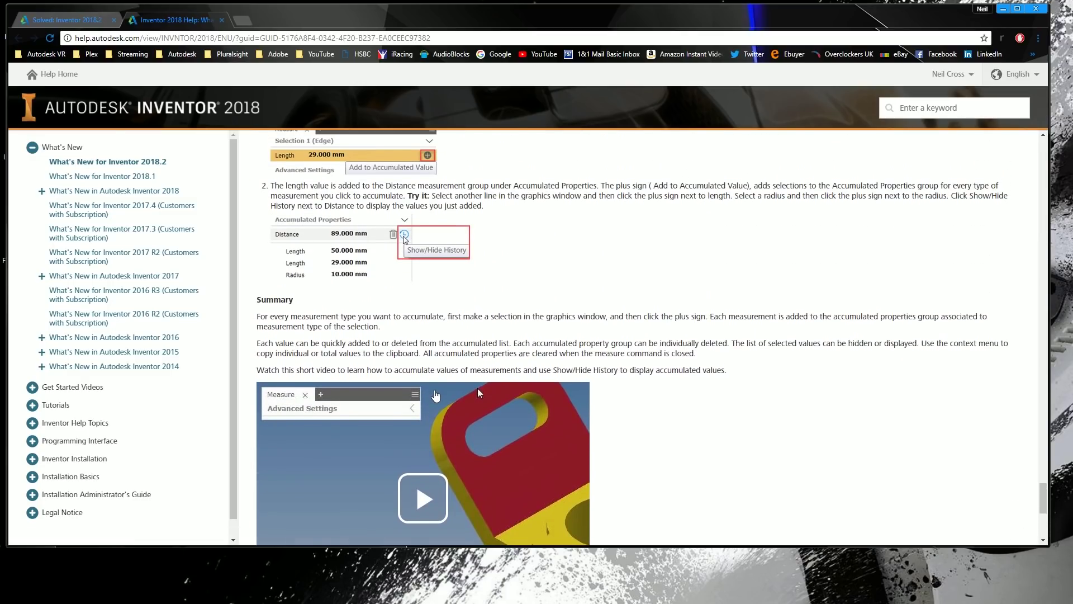
scroll(435, 394, up, 4)
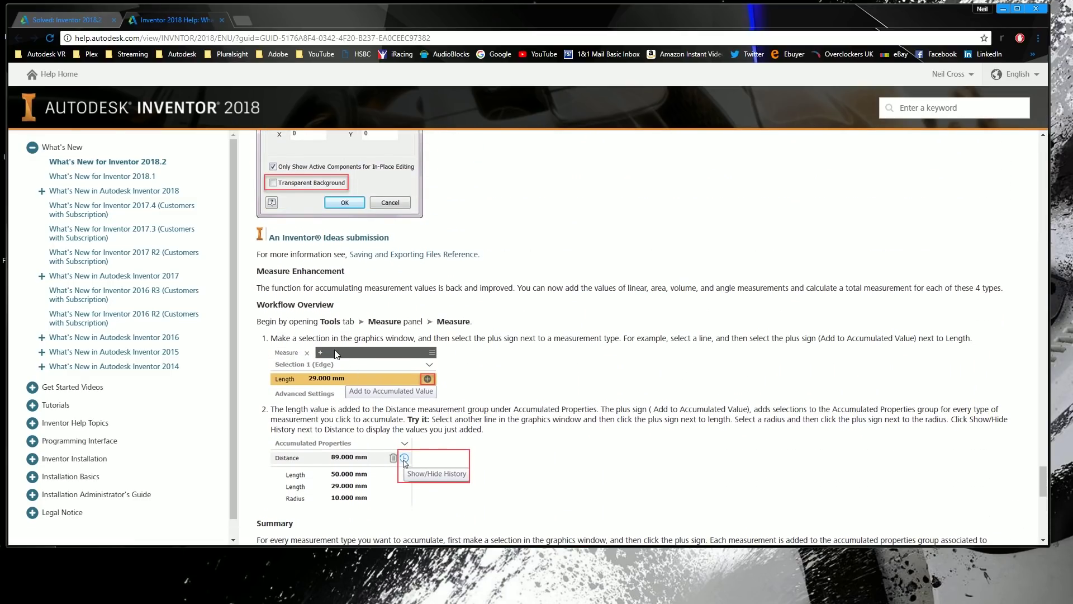